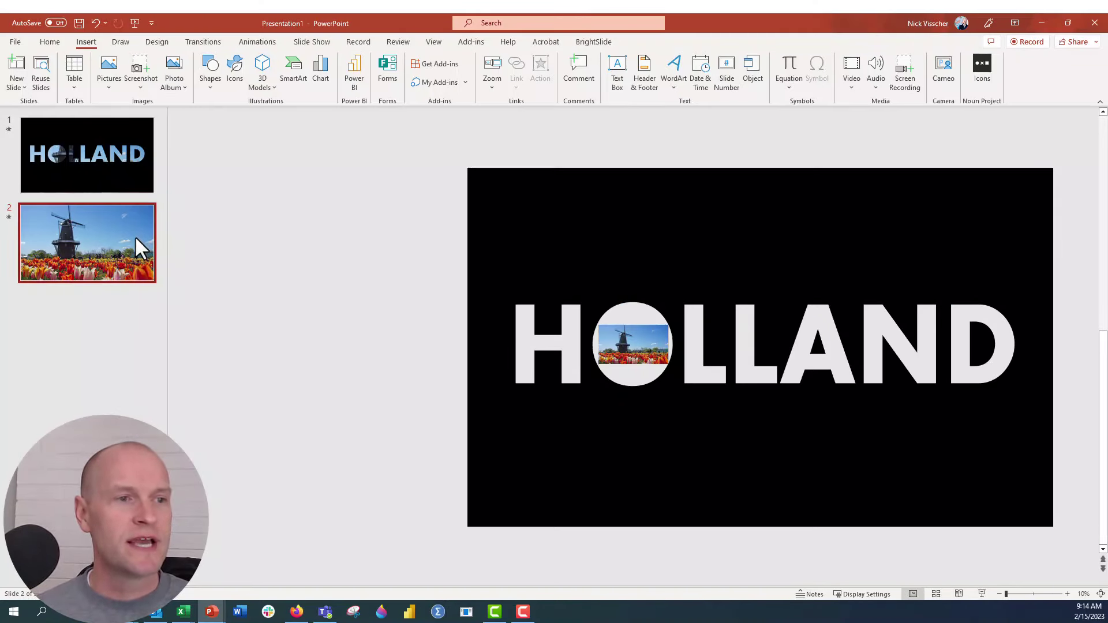
# Step: Review both HOLLAND slides and drag the black rectangle aside on the photo slide
pyautogui.click(149, 184)
pyautogui.click(151, 237)
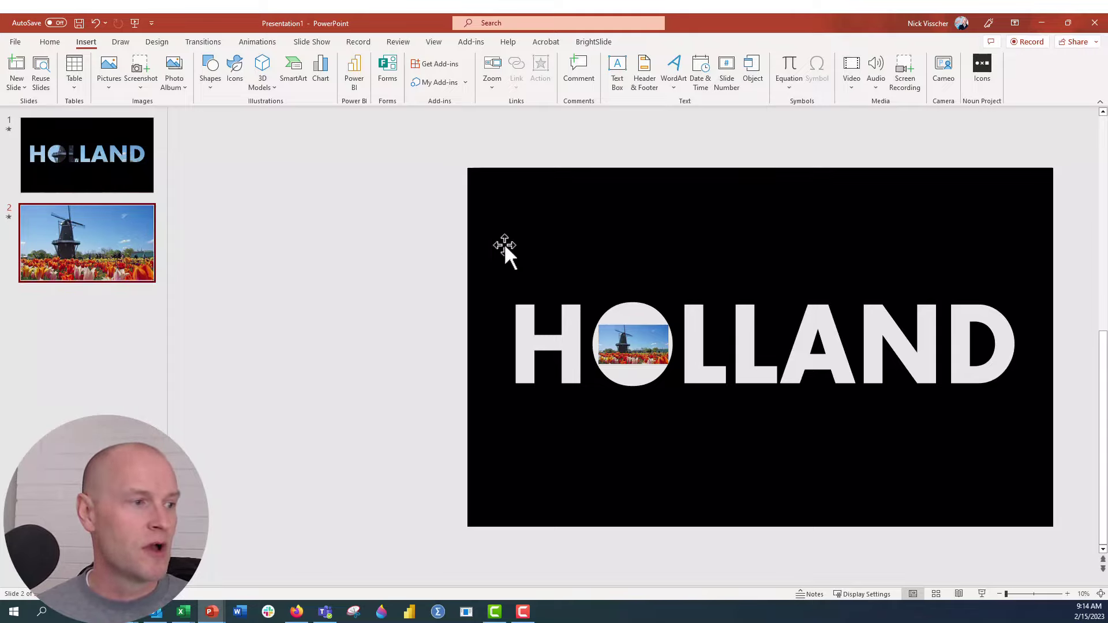
pyautogui.click(646, 231)
pyautogui.moveTo(646, 230); pyautogui.dragTo(306, 448)
pyautogui.click(1066, 593)
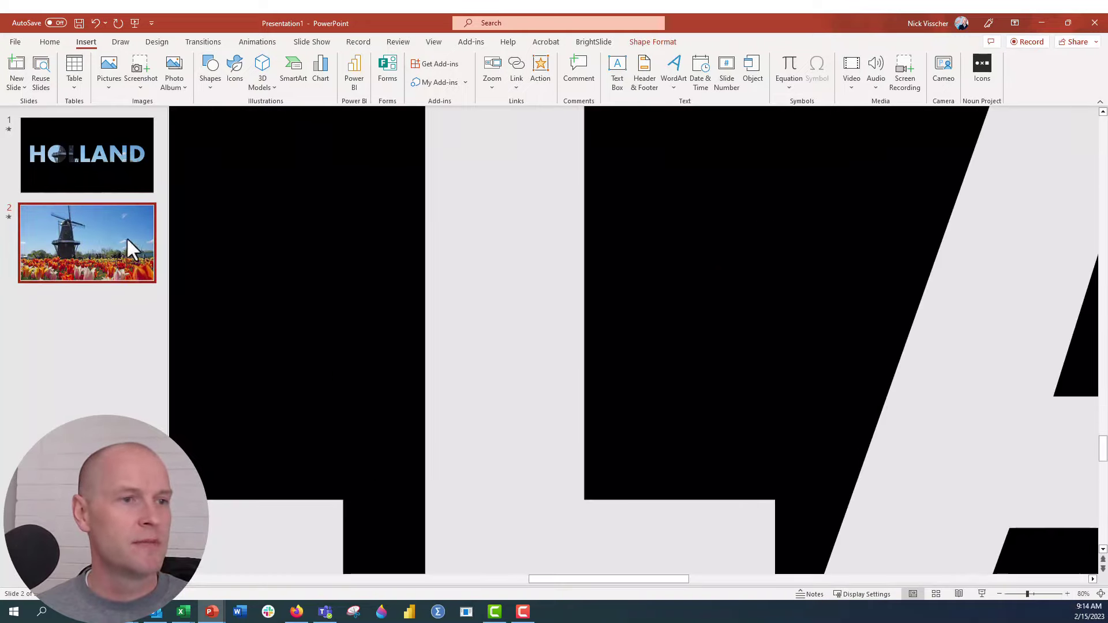
pyautogui.click(130, 193)
pyautogui.click(131, 204)
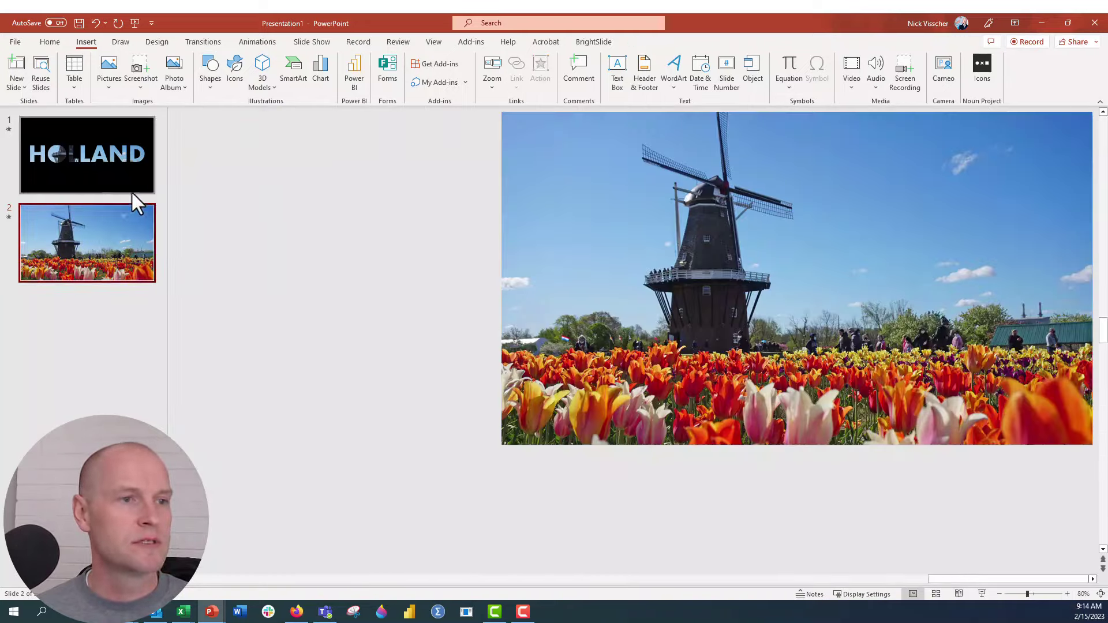
pyautogui.click(130, 182)
pyautogui.click(134, 242)
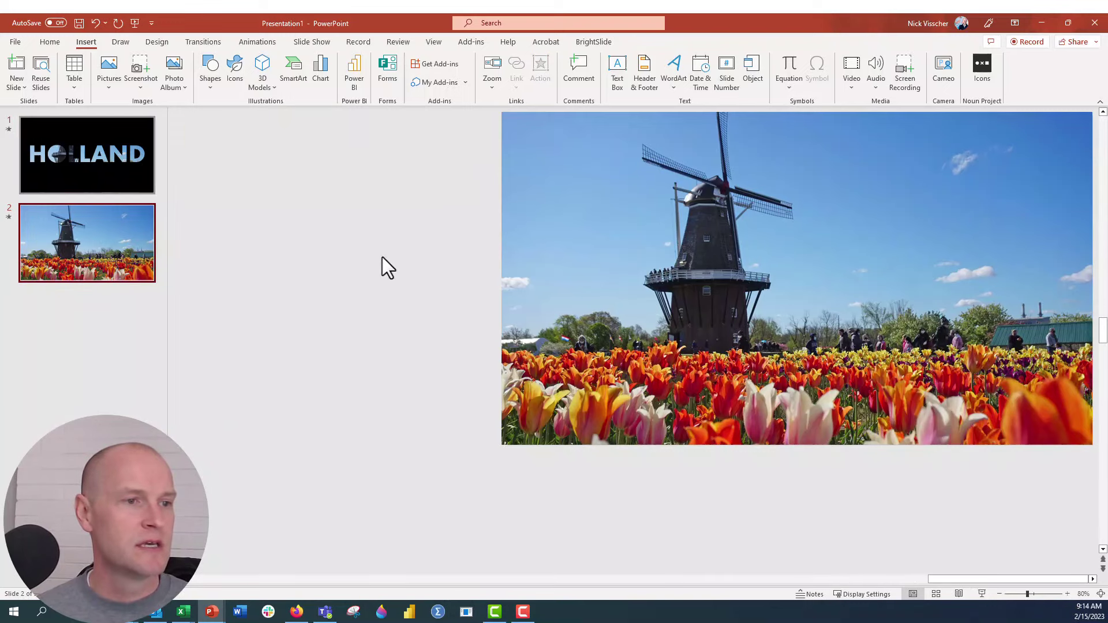
# Step: Select the windmill and tulips photo, shift it left, and copy it
pyautogui.click(630, 254)
pyautogui.moveTo(630, 254); pyautogui.dragTo(398, 253)
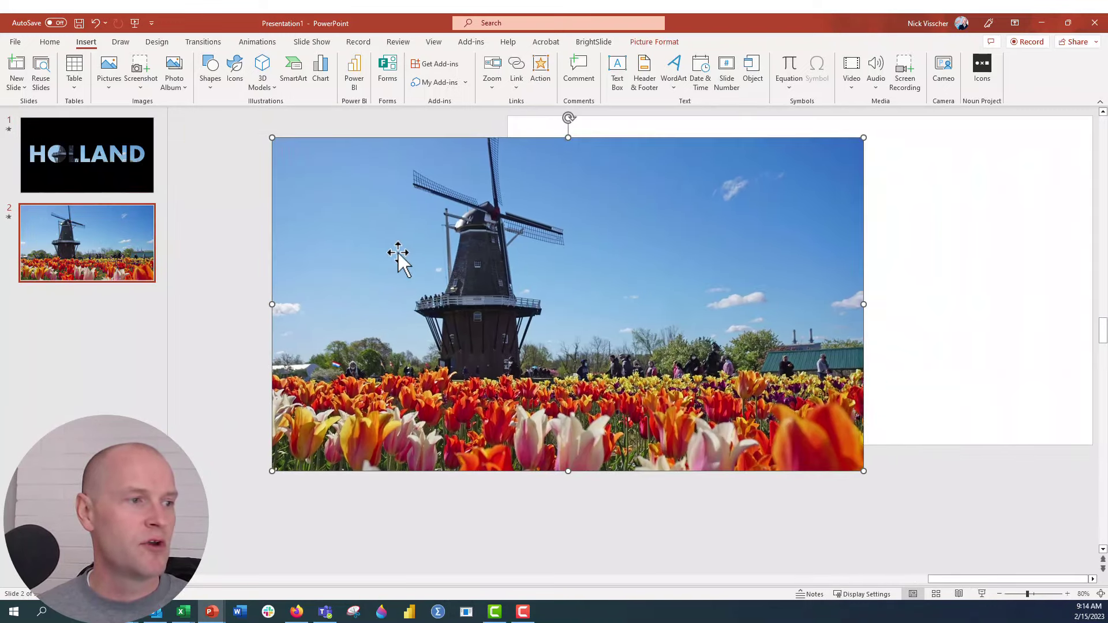
pyautogui.rightClick(321, 151)
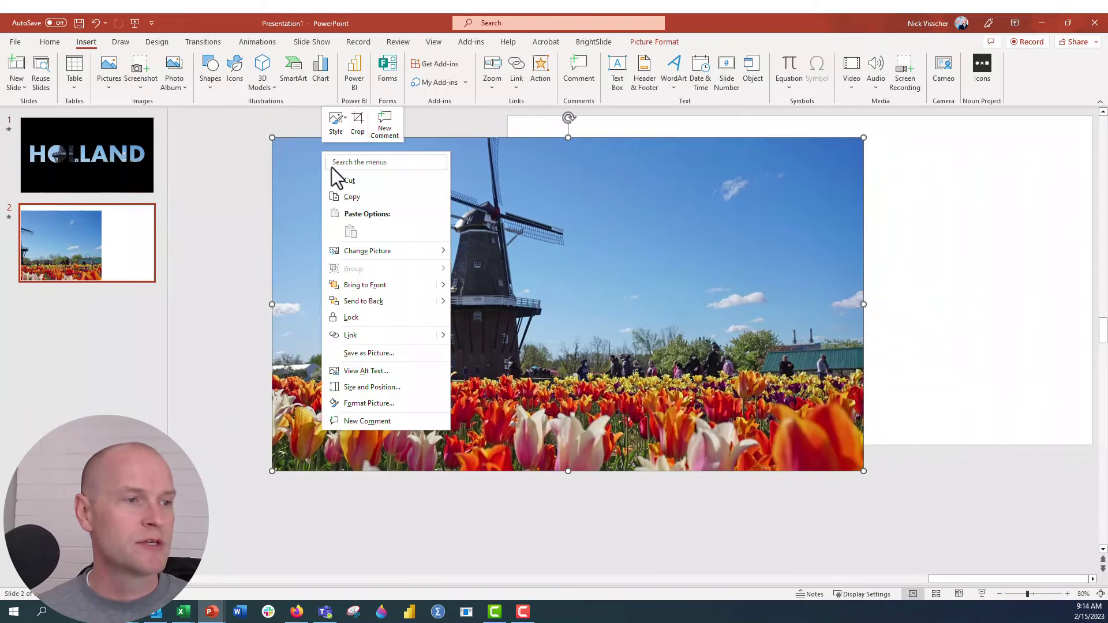
pyautogui.click(352, 196)
# Step: Paste the windmill photo as a picture onto Presentation2's blank slide
pyautogui.moveTo(211, 618)
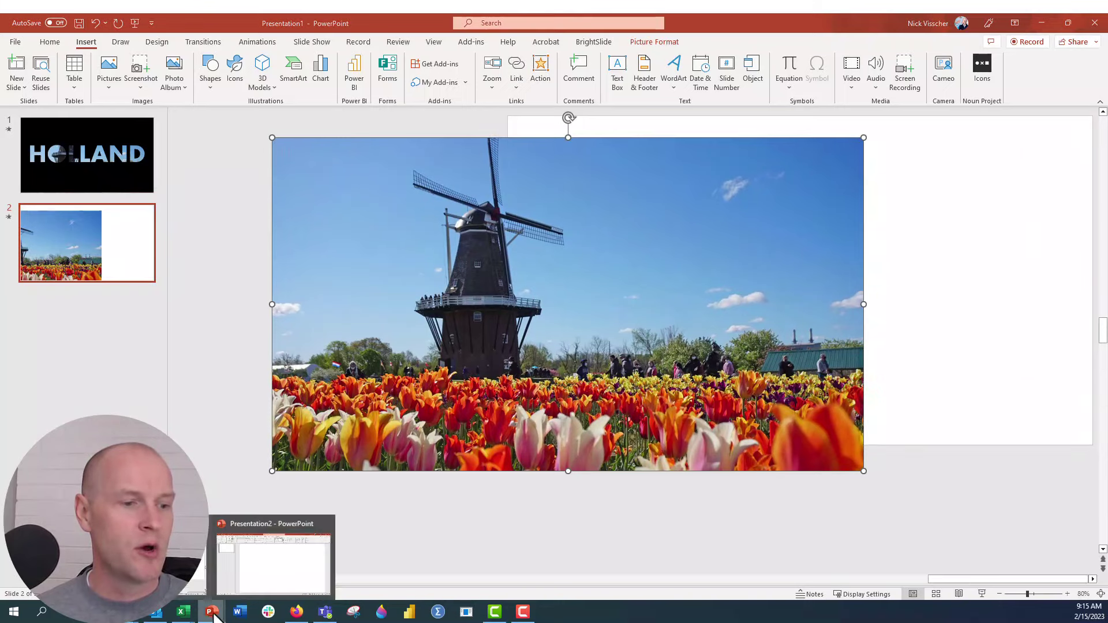
pyautogui.click(239, 588)
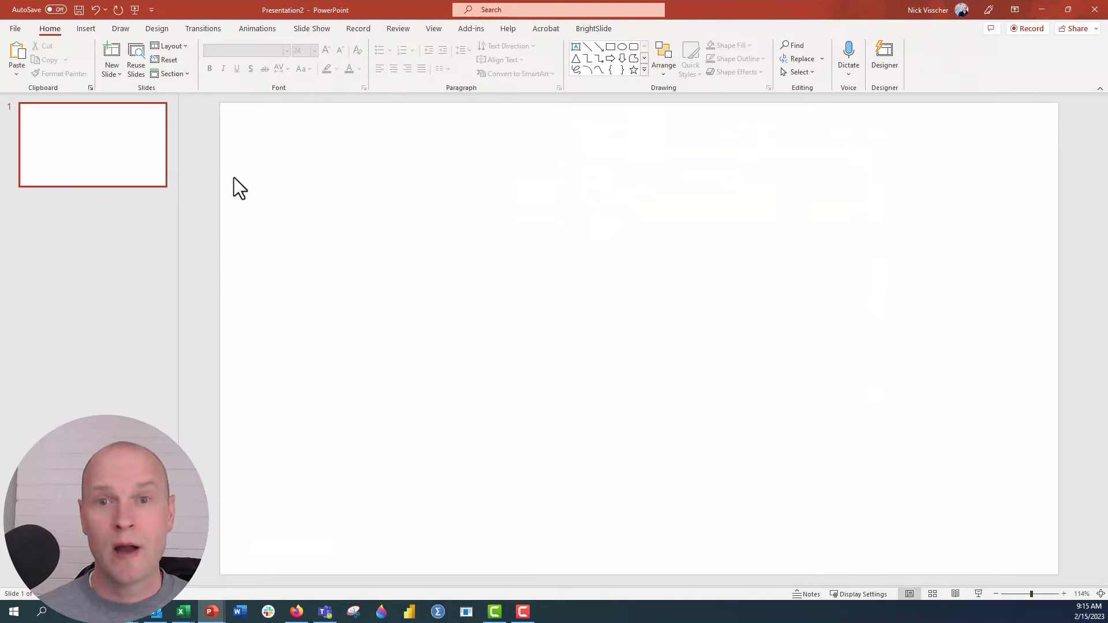
pyautogui.rightClick(235, 140)
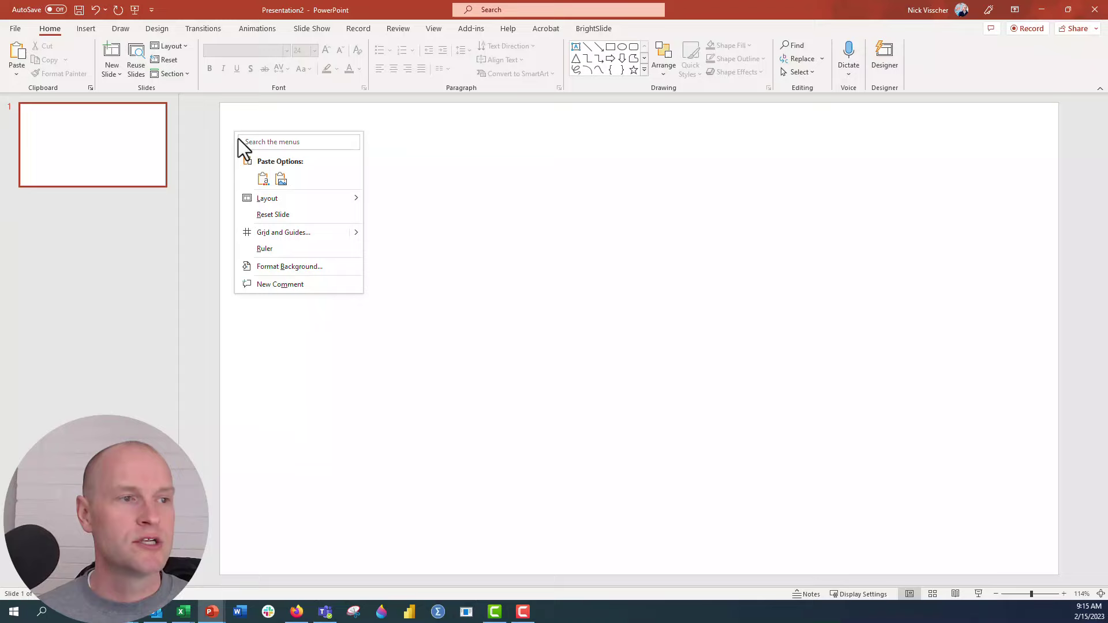
pyautogui.click(263, 177)
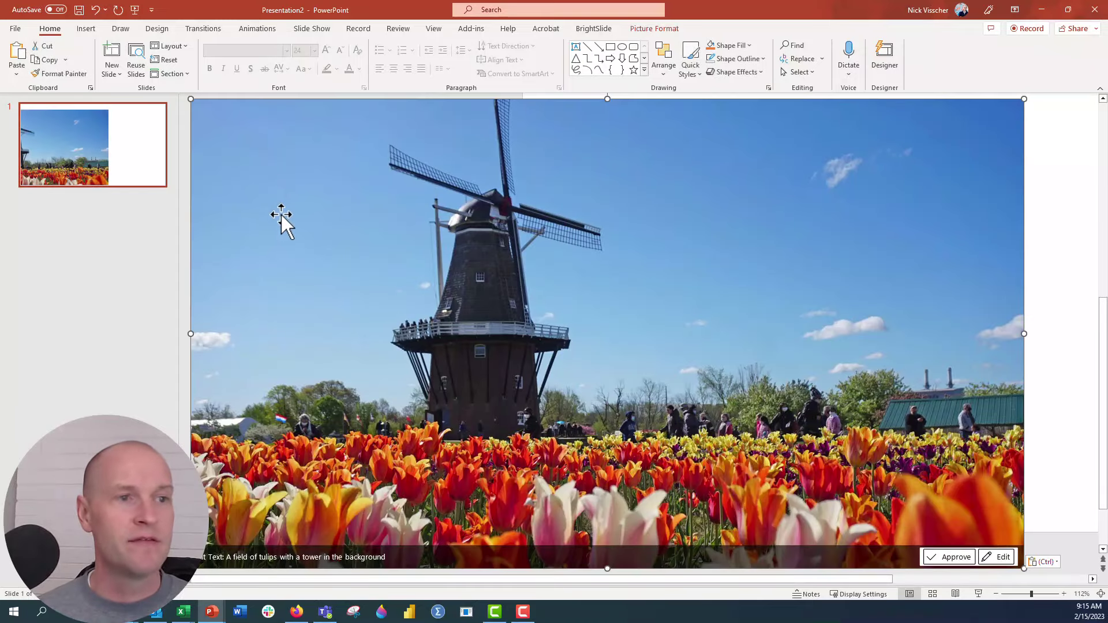
# Step: Zoom out and drag the pasted photo so it fills the slide
pyautogui.moveTo(292, 242); pyautogui.dragTo(336, 262)
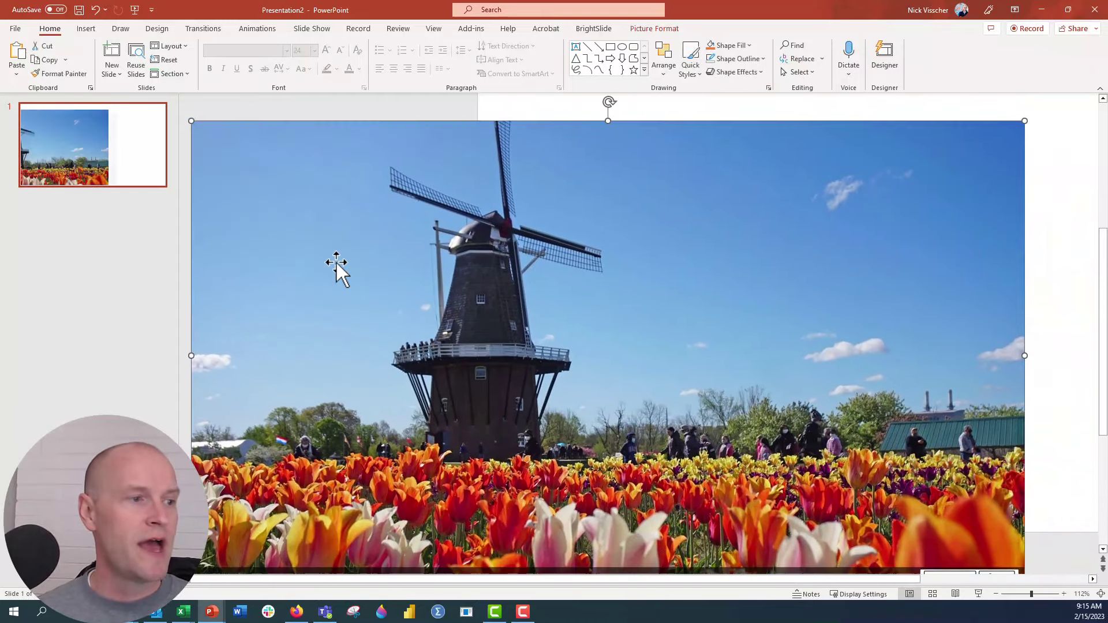
pyautogui.click(995, 594)
pyautogui.click(995, 593)
pyautogui.click(995, 593)
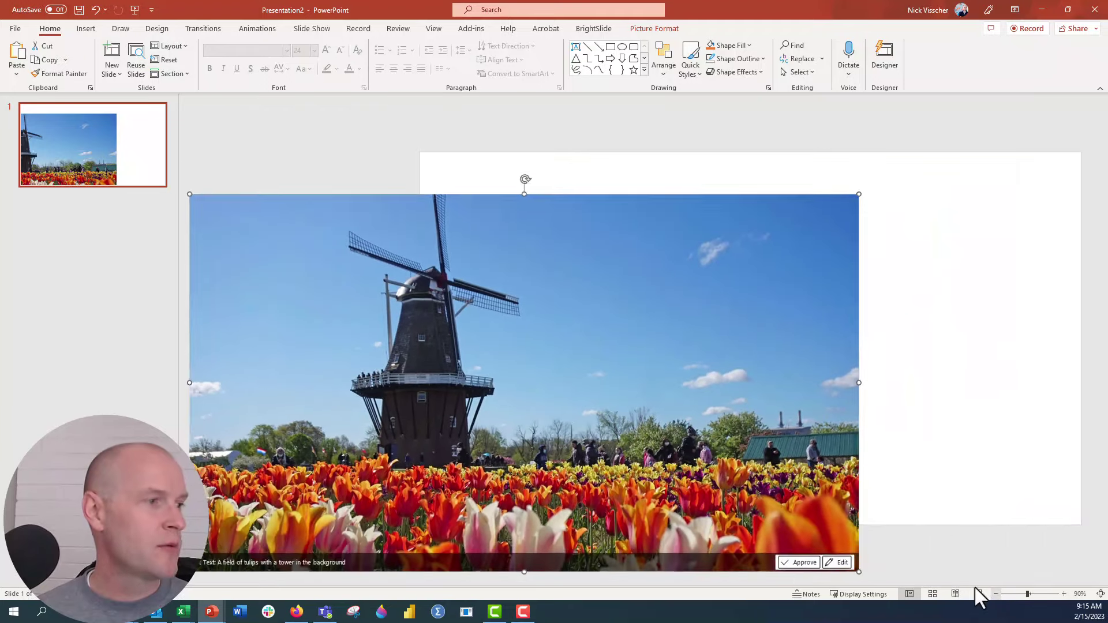
pyautogui.moveTo(445, 378); pyautogui.dragTo(559, 333)
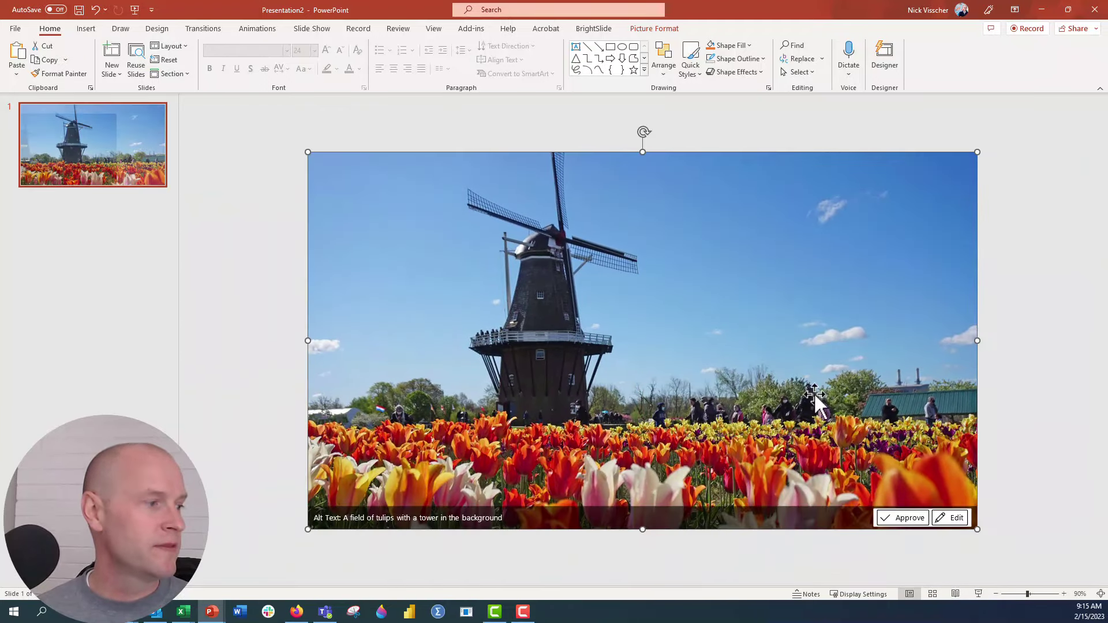
pyautogui.click(1027, 484)
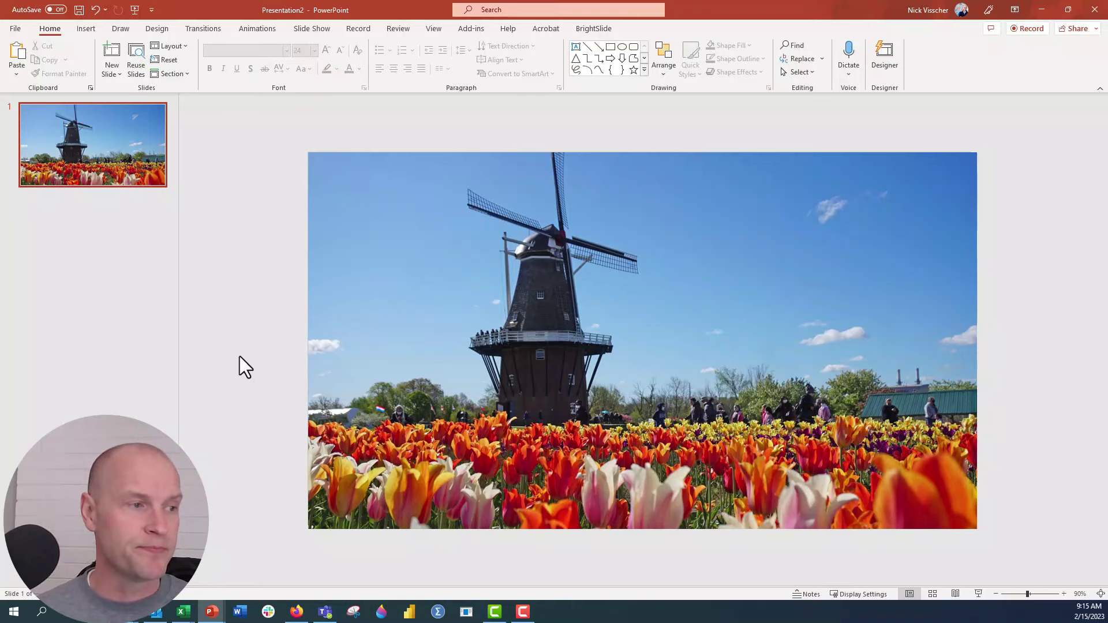
# Step: Draw a text box across the sky and type HOLLAND
pyautogui.click(86, 31)
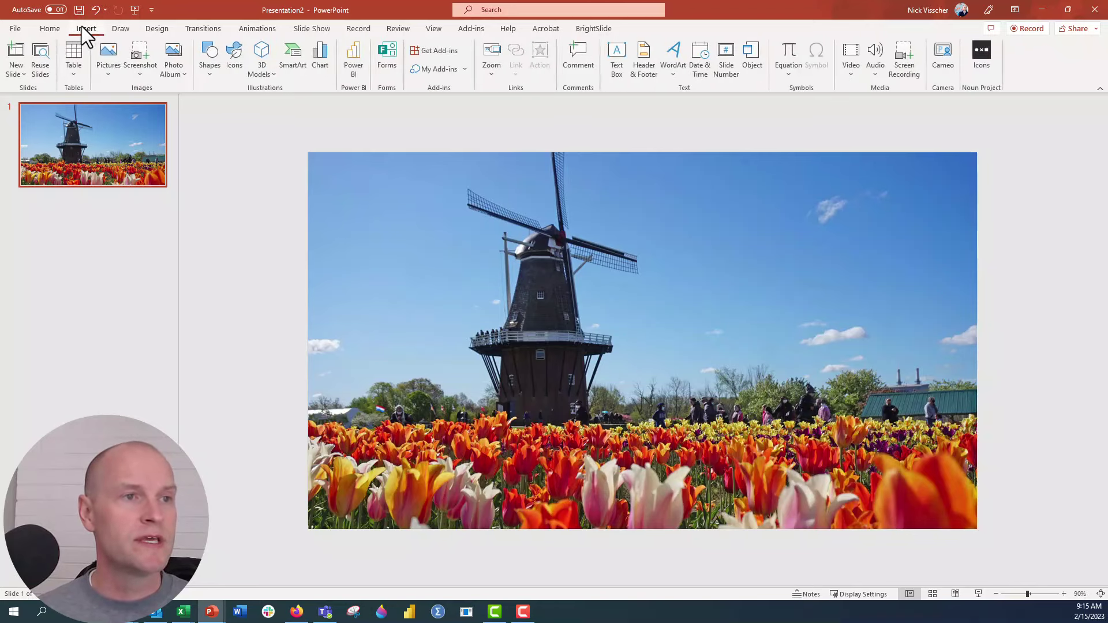
pyautogui.click(616, 63)
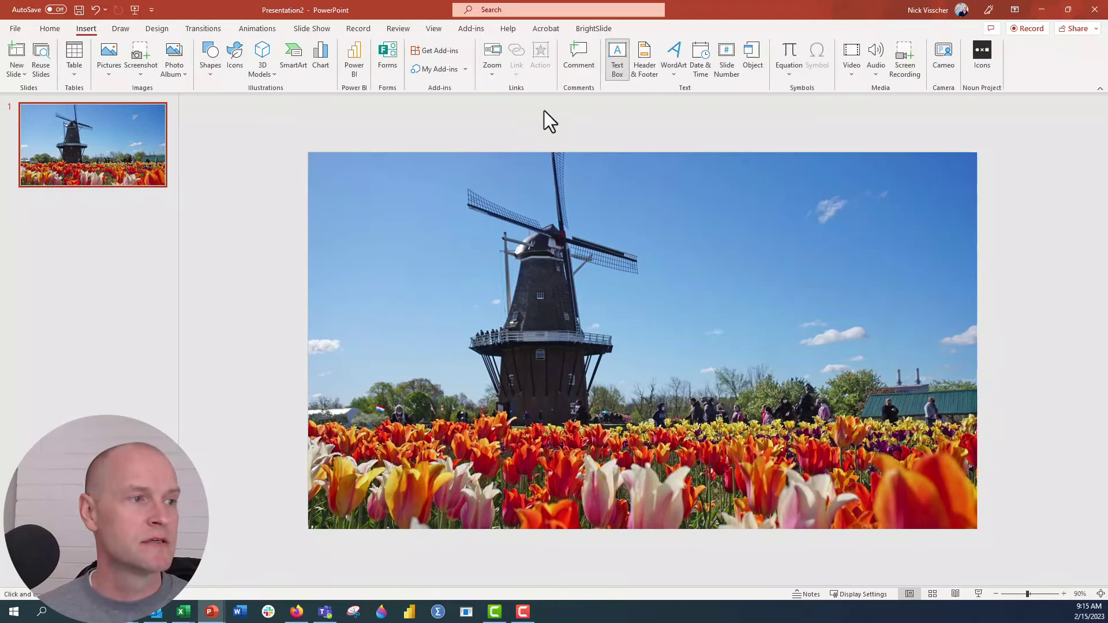
pyautogui.moveTo(402, 219); pyautogui.dragTo(767, 316)
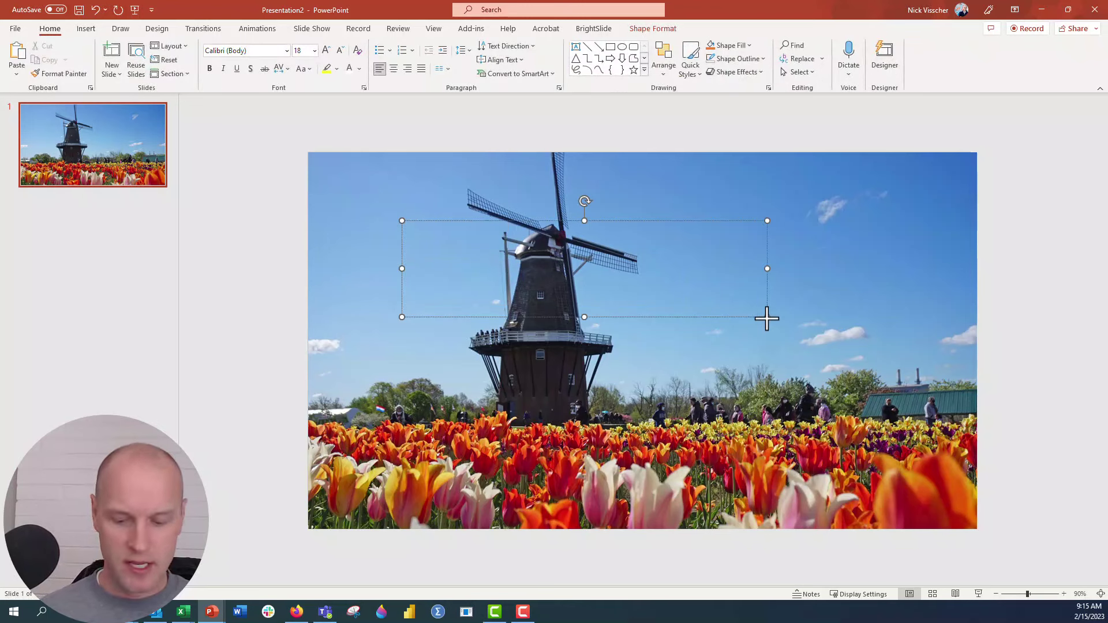
pyautogui.write('HOLLAND')
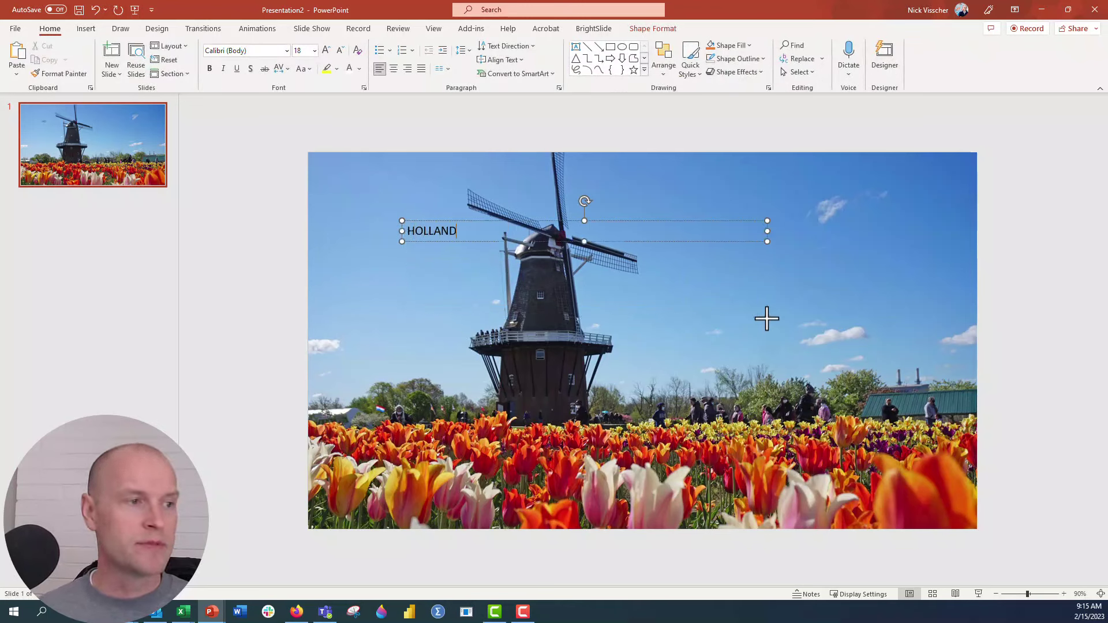
pyautogui.click(483, 244)
# Step: Centre the HOLLAND text and stretch its box to the photo's left and right edges
pyautogui.click(448, 240)
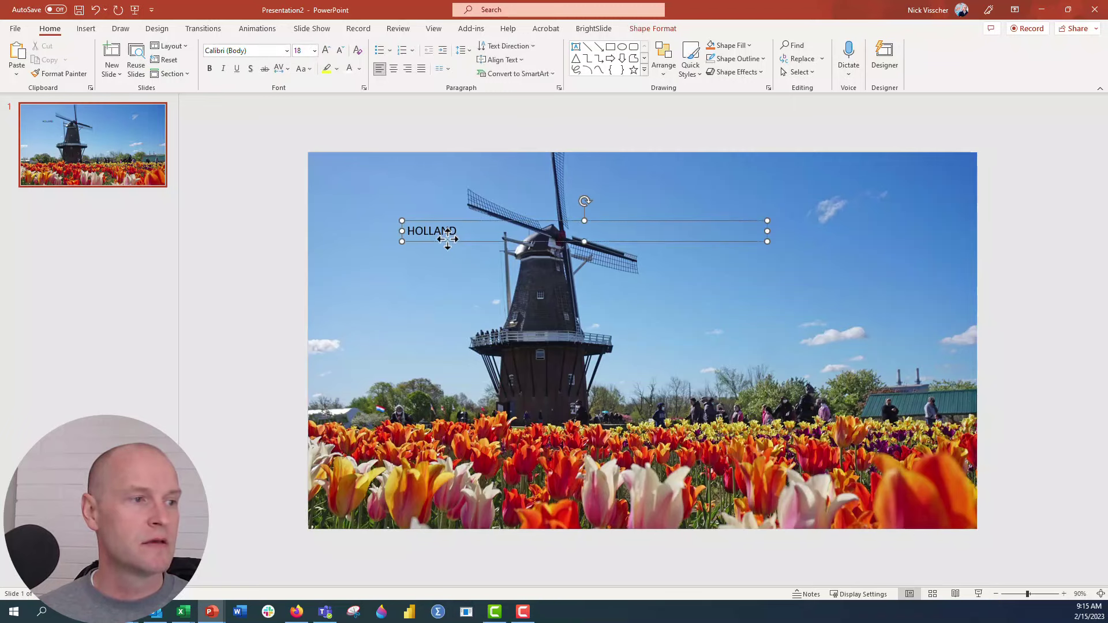
pyautogui.click(393, 69)
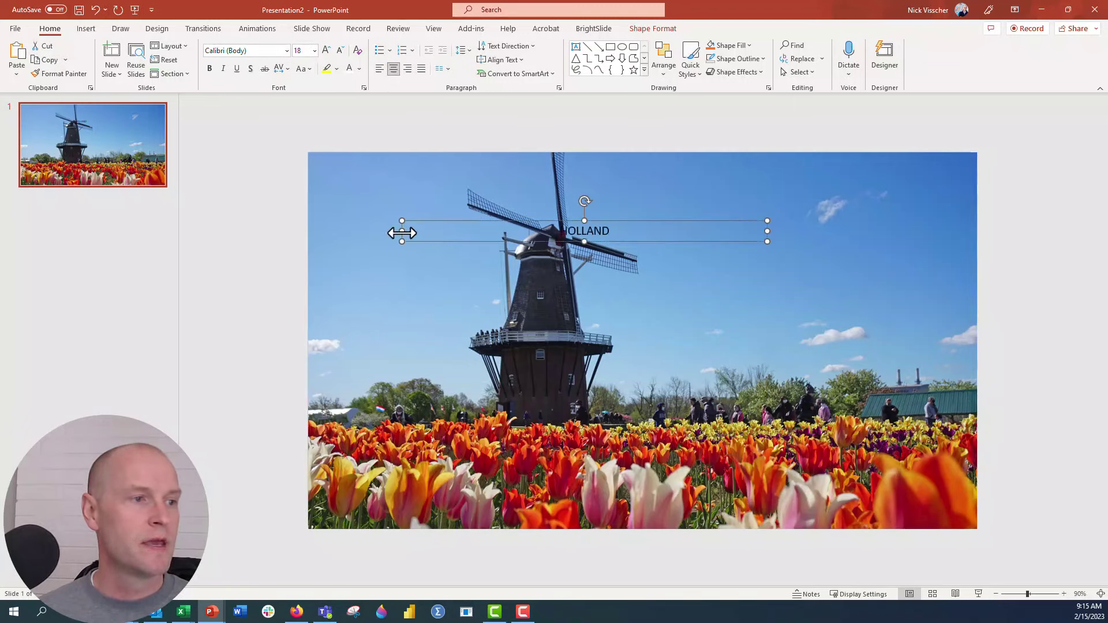
pyautogui.moveTo(402, 232); pyautogui.dragTo(307, 231)
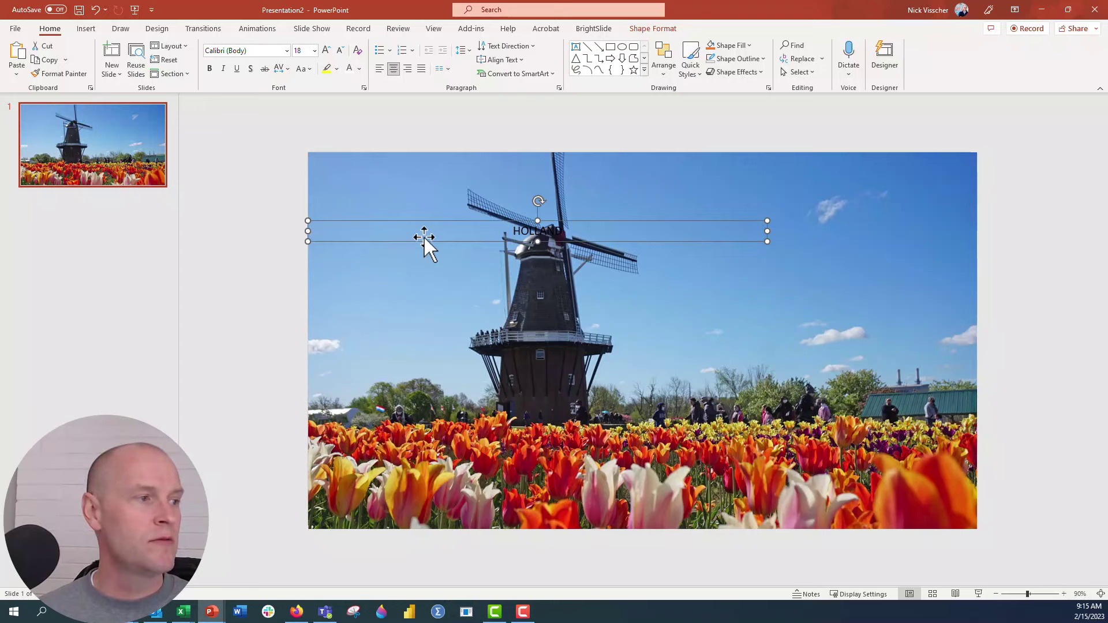
pyautogui.moveTo(767, 232); pyautogui.dragTo(975, 236)
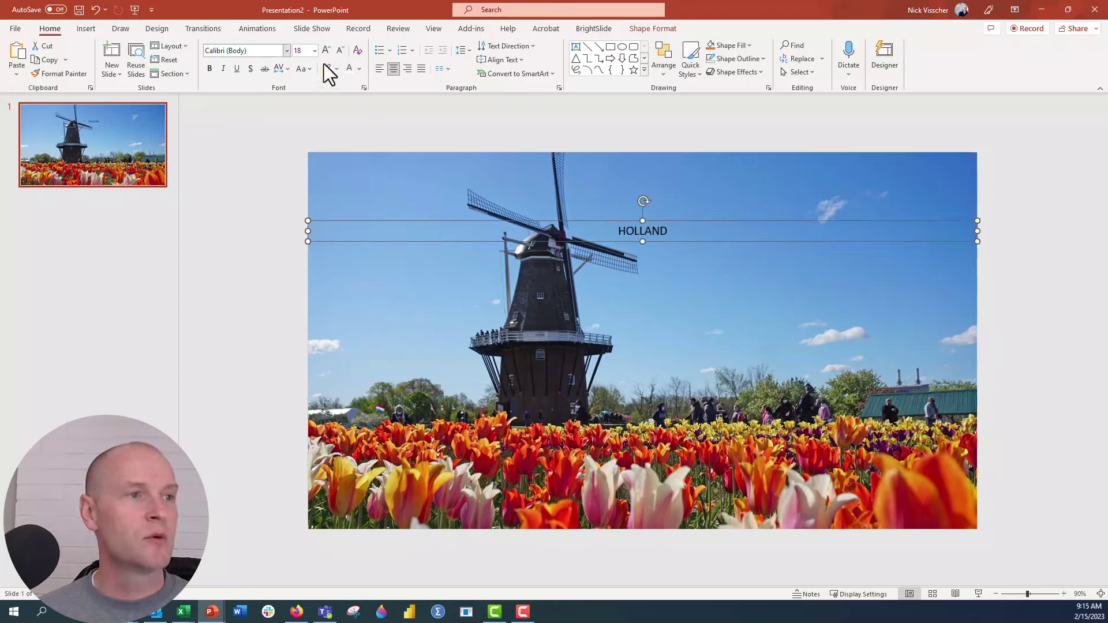
# Step: Format HOLLAND in white Aharoni and enlarge it to 199 pt
pyautogui.click(286, 51)
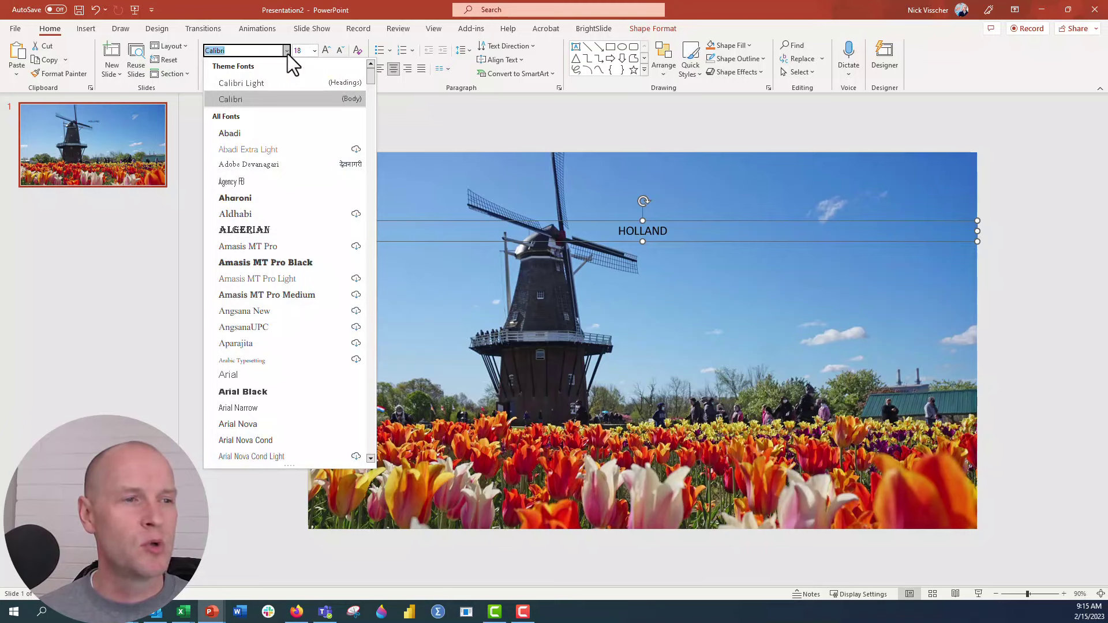
pyautogui.click(285, 198)
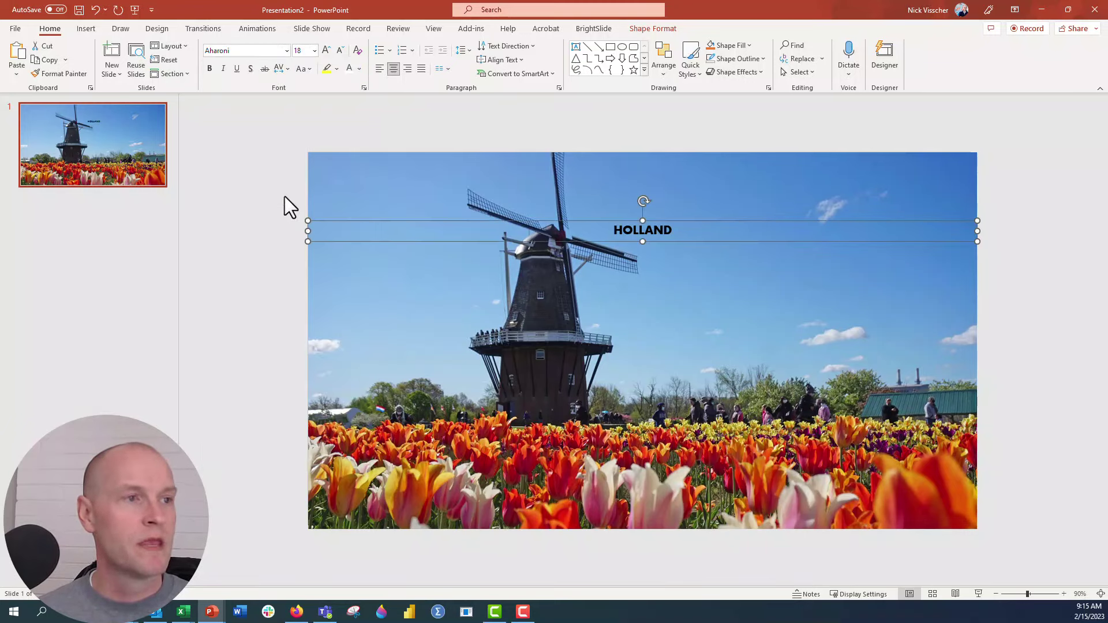
pyautogui.click(325, 51)
pyautogui.click(325, 51)
pyautogui.click(326, 51)
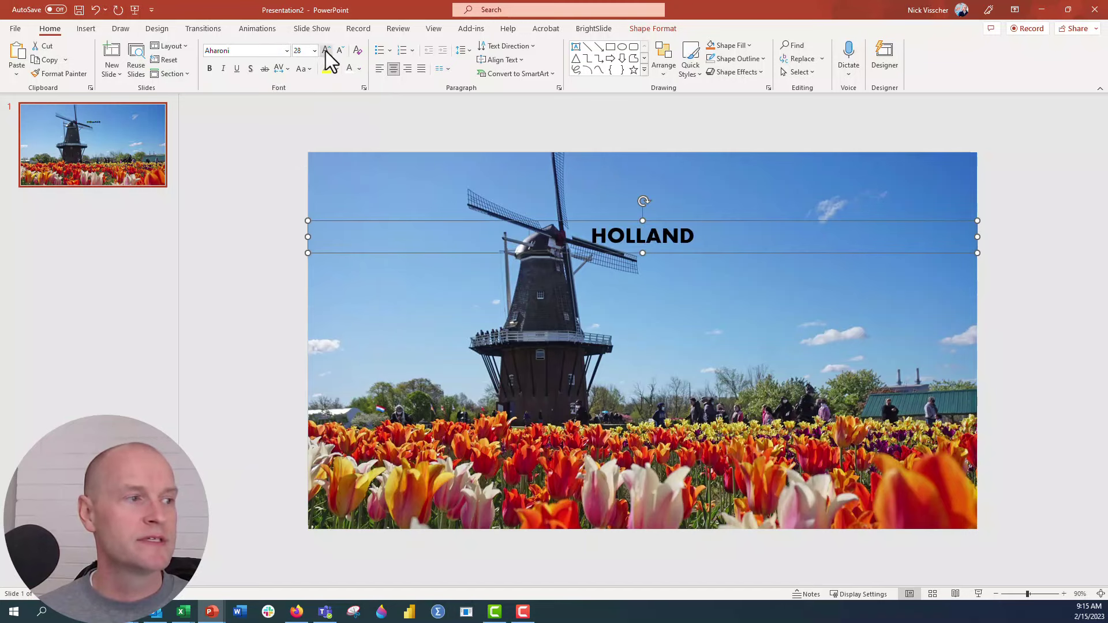
pyautogui.click(325, 50)
pyautogui.click(326, 51)
pyautogui.click(326, 51)
pyautogui.click(325, 51)
pyautogui.click(326, 51)
pyautogui.click(325, 51)
pyautogui.click(325, 51)
pyautogui.click(325, 50)
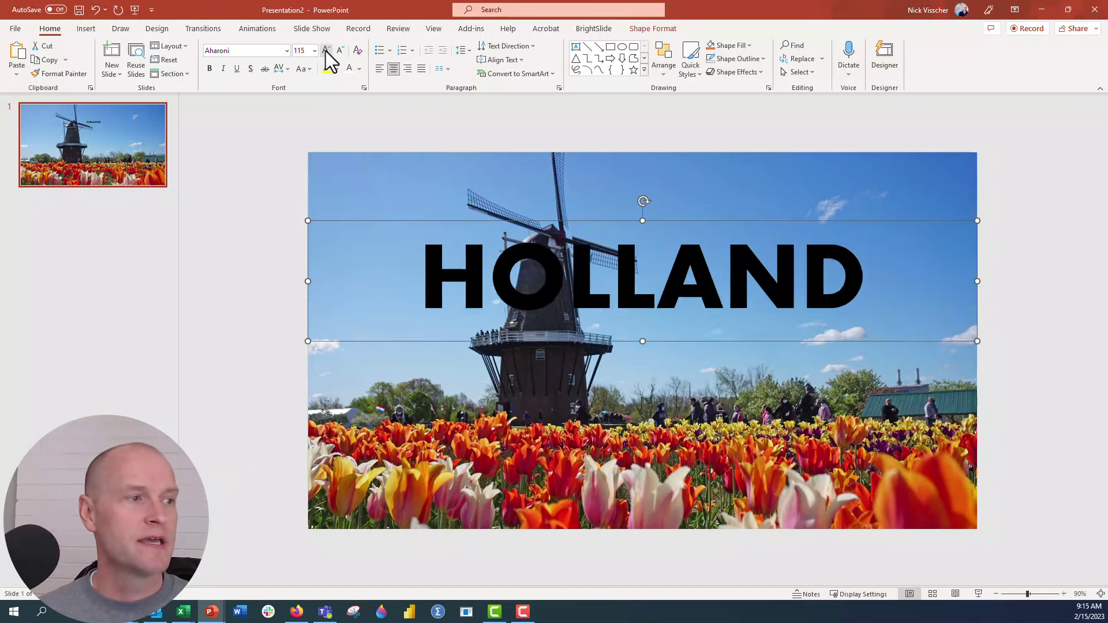
pyautogui.click(325, 51)
pyautogui.click(347, 70)
pyautogui.hotkey('ctrl', 'shift', '.')
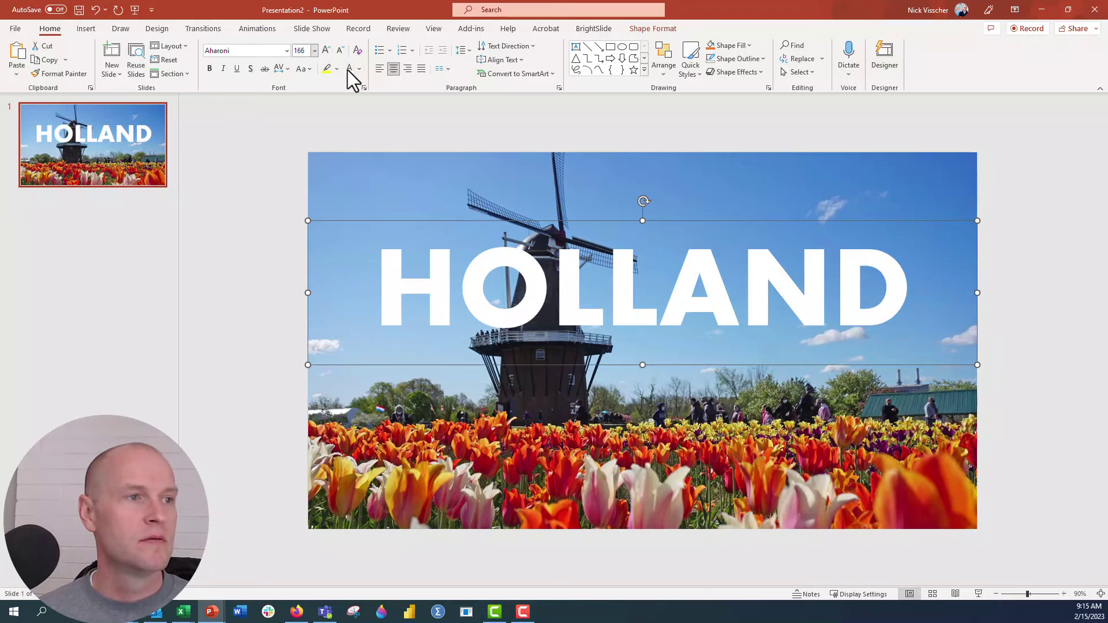
pyautogui.click(323, 51)
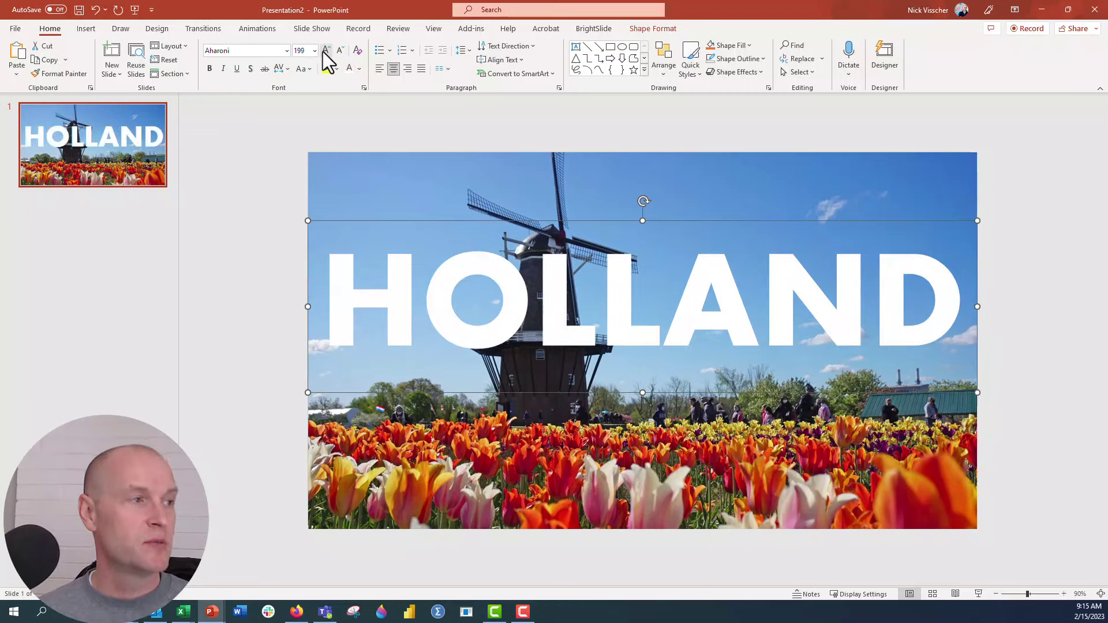
# Step: Align the HOLLAND text box to the vertical middle of the slide
pyautogui.click(663, 60)
pyautogui.moveTo(692, 256)
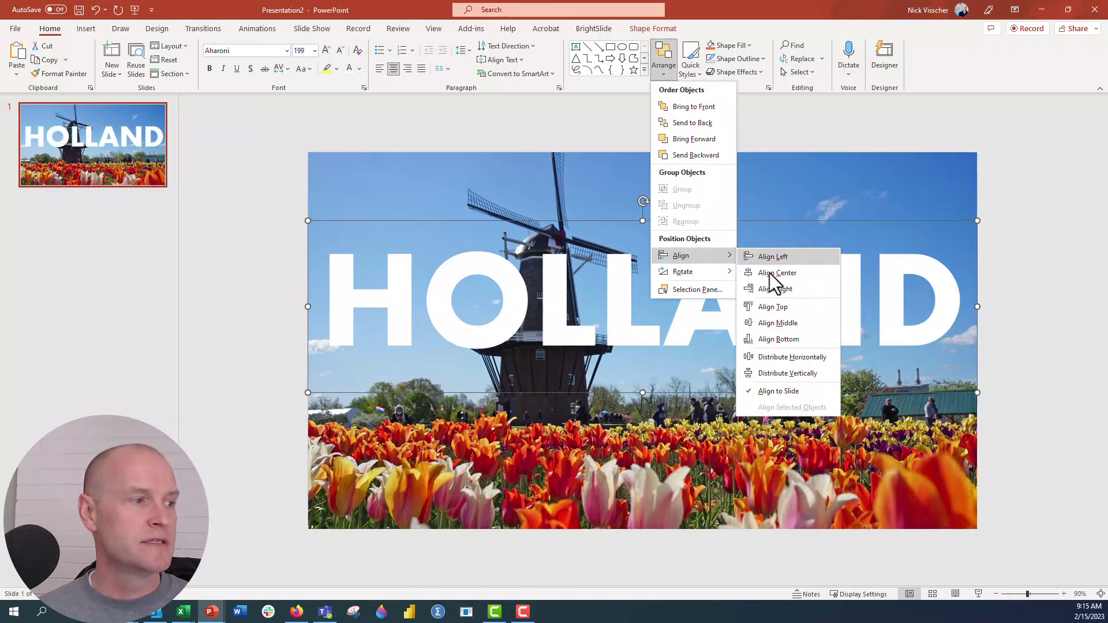
pyautogui.click(794, 321)
pyautogui.click(264, 171)
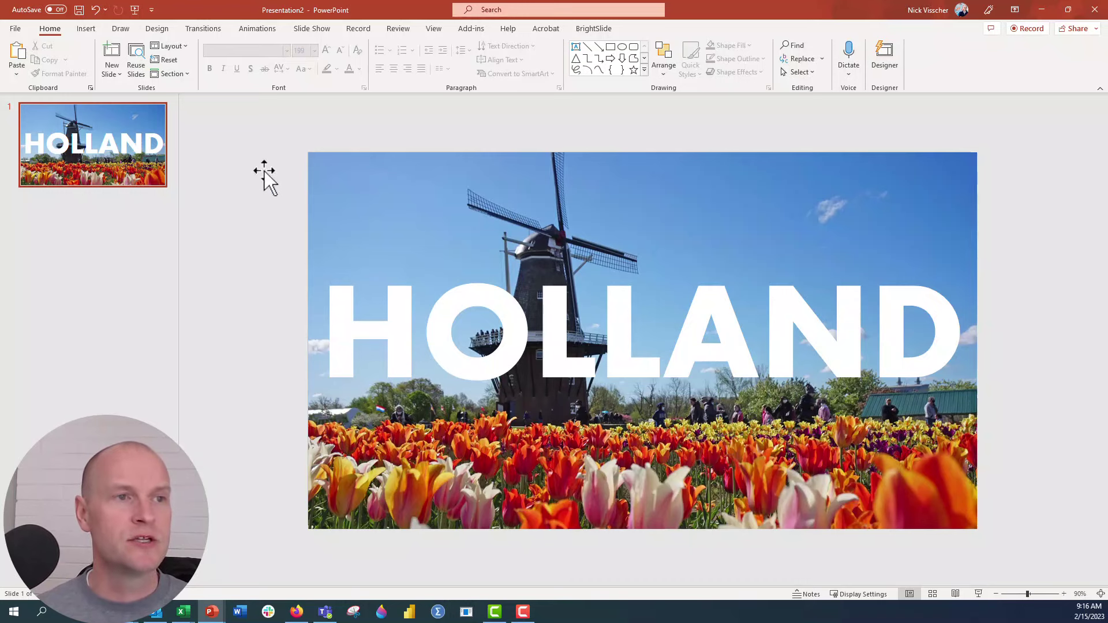
# Step: Draw a rectangle and fit its edges to cover the entire slide
pyautogui.click(85, 29)
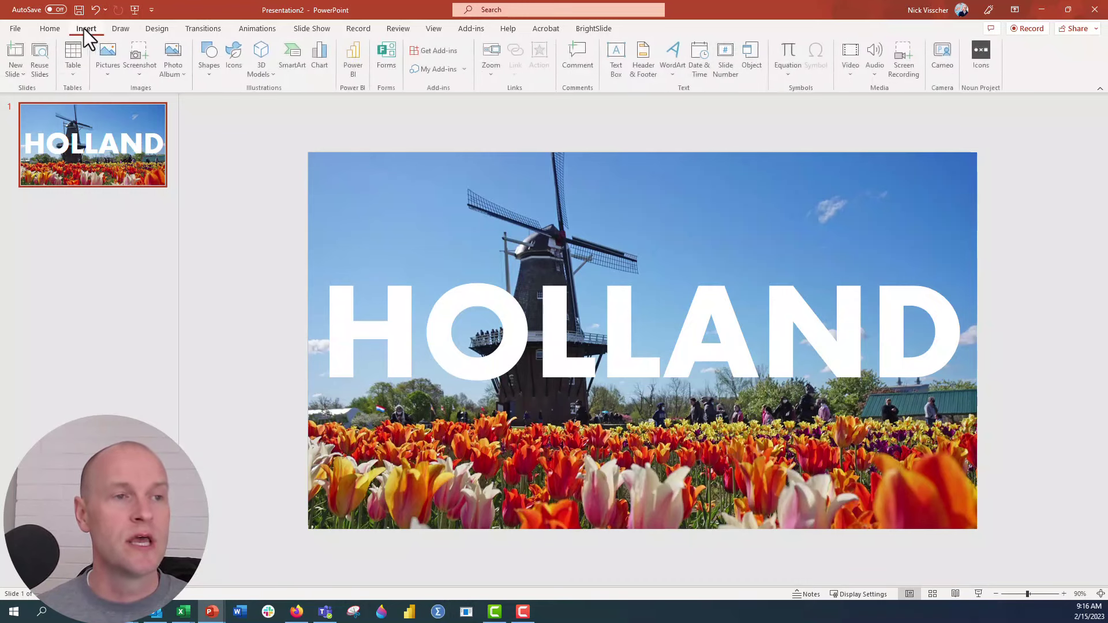
pyautogui.click(208, 74)
pyautogui.click(236, 104)
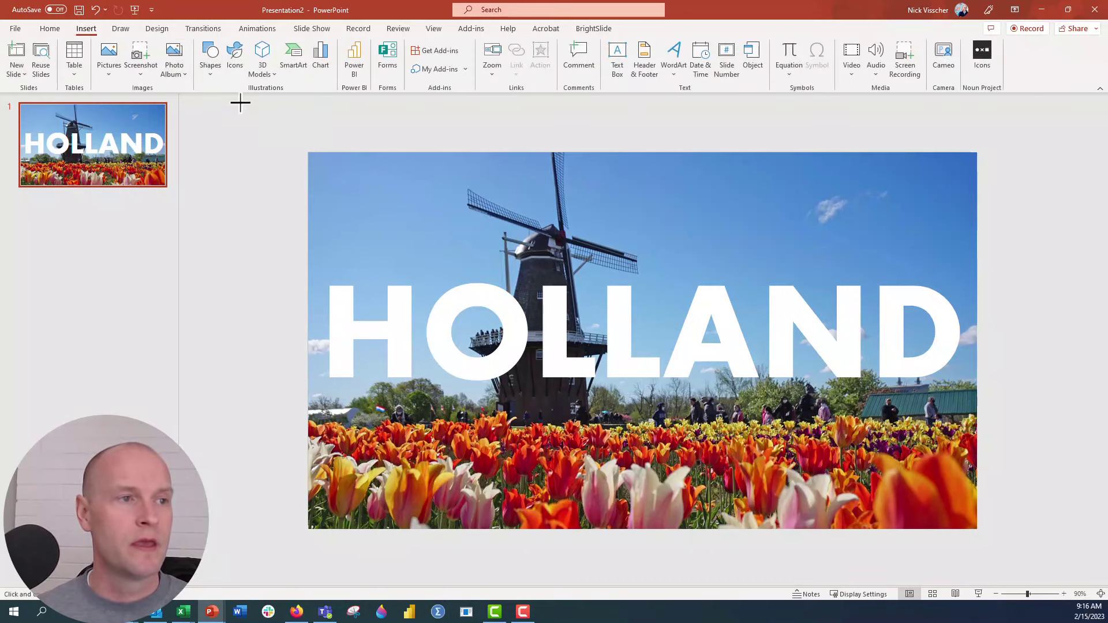
pyautogui.click(308, 151)
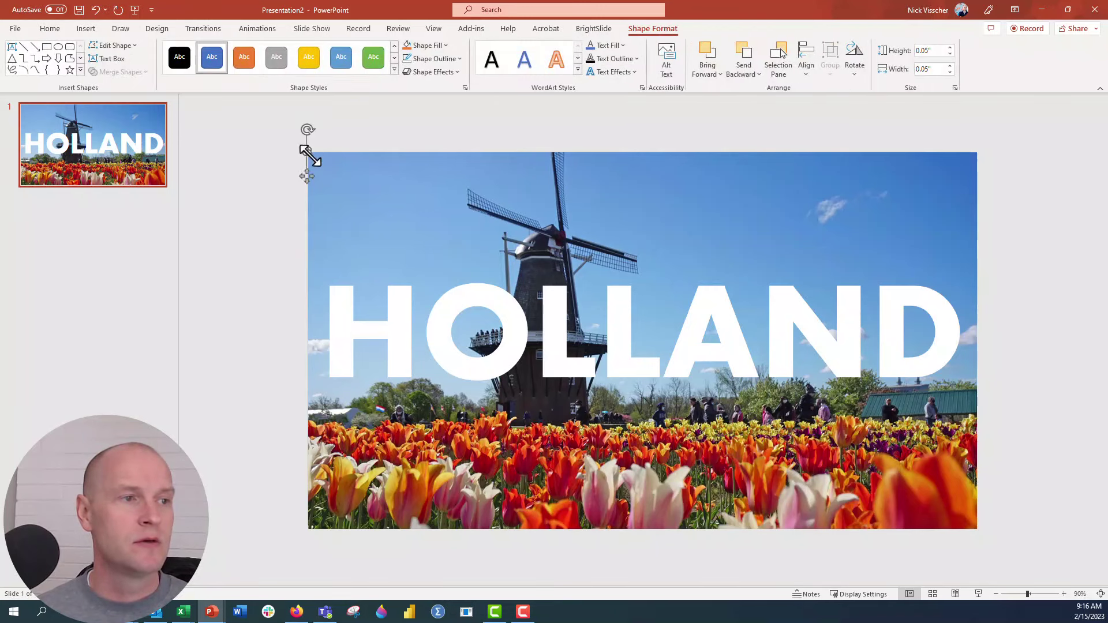
pyautogui.moveTo(311, 159); pyautogui.dragTo(976, 528)
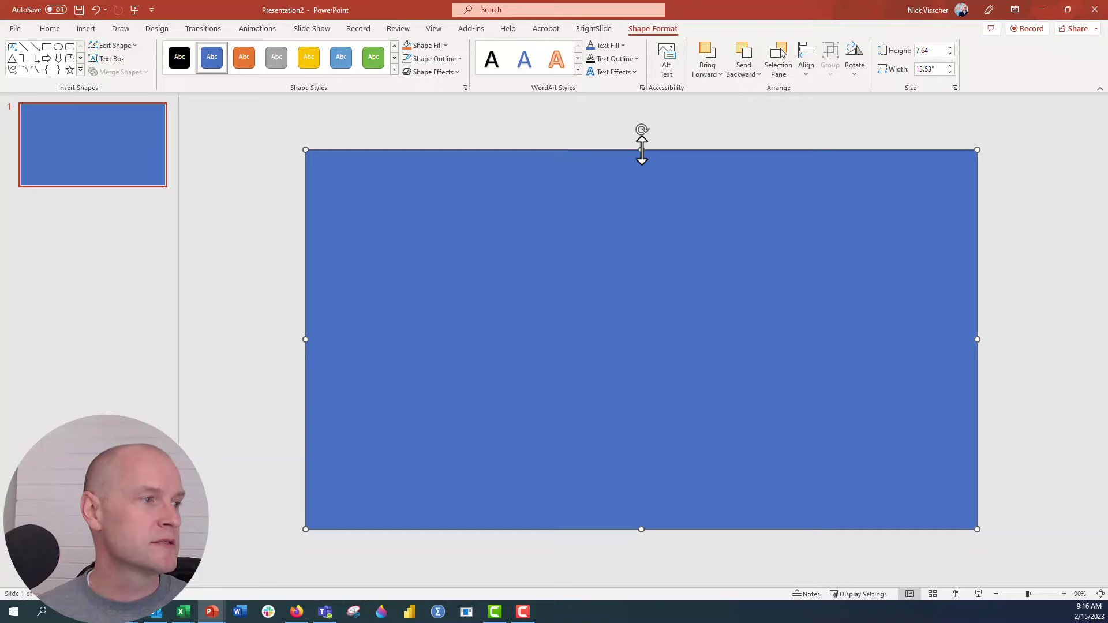
pyautogui.moveTo(641, 152)
pyautogui.mouseDown()
pyautogui.moveTo(642, 182)
pyautogui.moveTo(639, 151)
pyautogui.mouseUp()
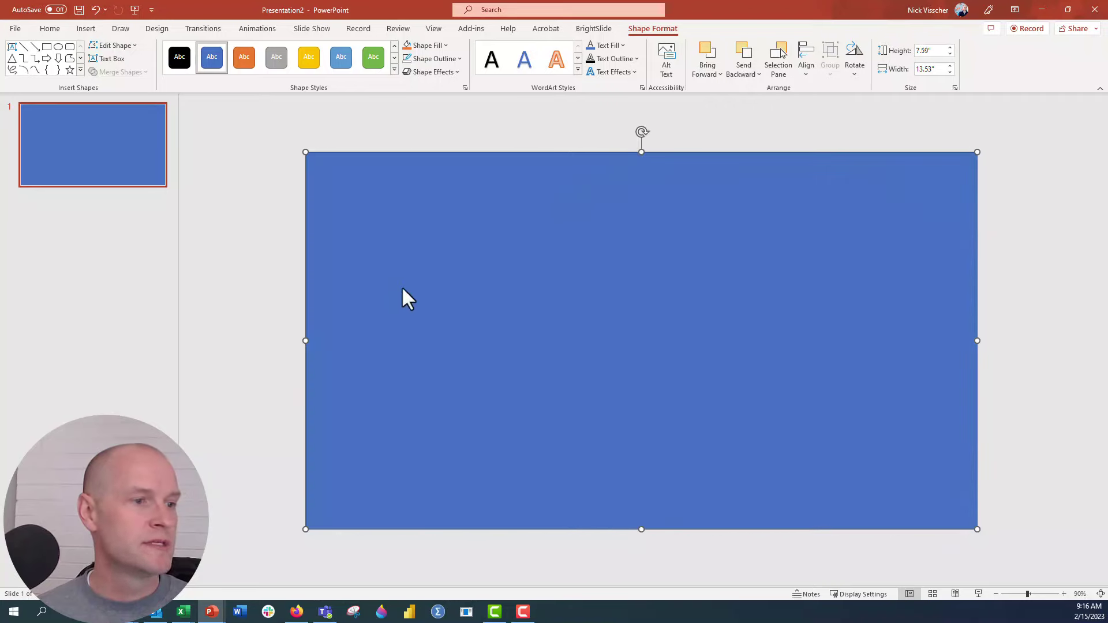
pyautogui.moveTo(306, 343); pyautogui.dragTo(307, 343)
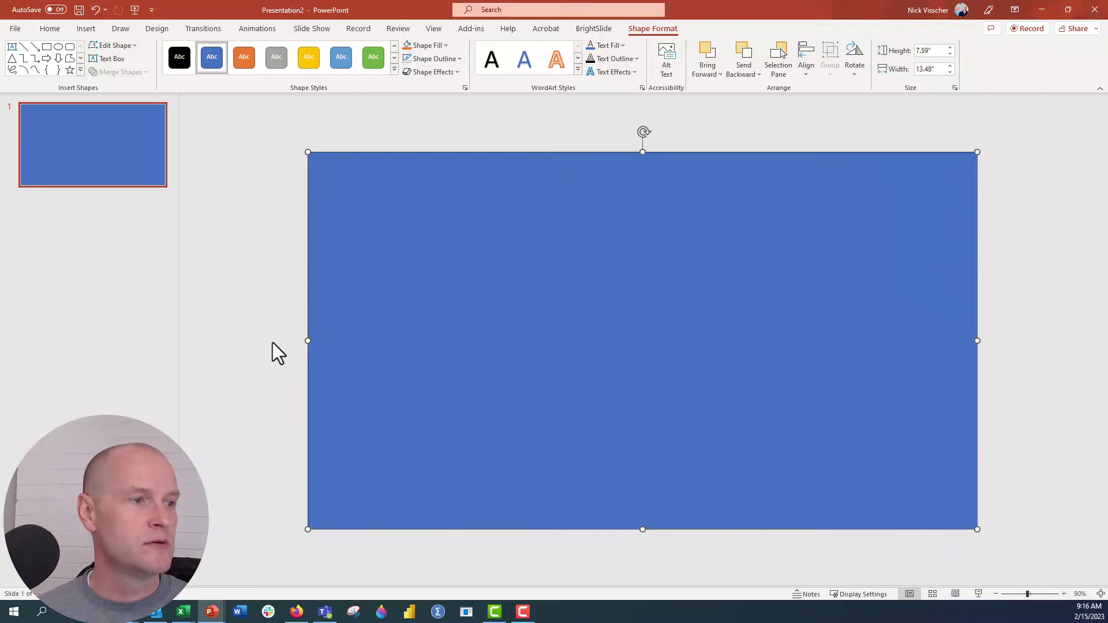
# Step: Apply the solid black shape style to the rectangle and set No Outline
pyautogui.click(179, 63)
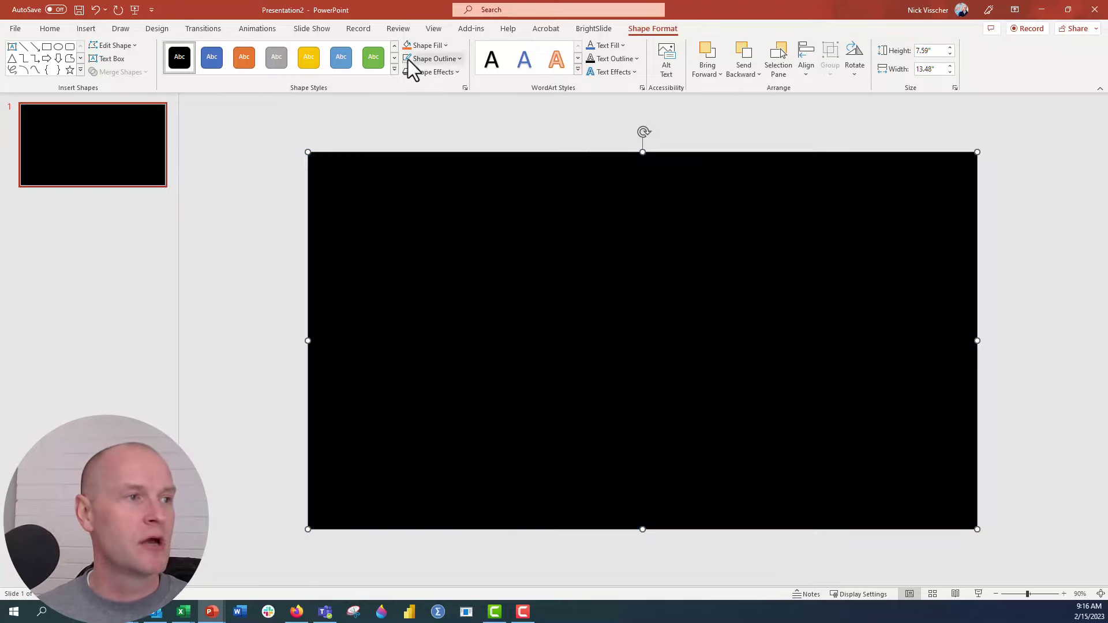
pyautogui.click(461, 58)
pyautogui.click(436, 186)
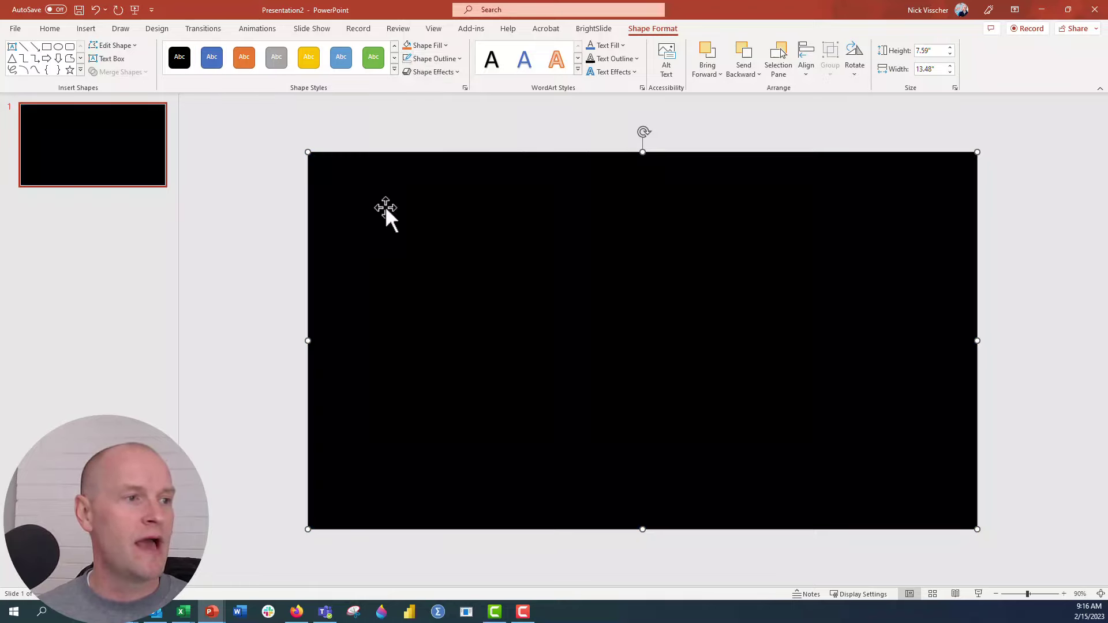
pyautogui.click(275, 255)
pyautogui.click(312, 154)
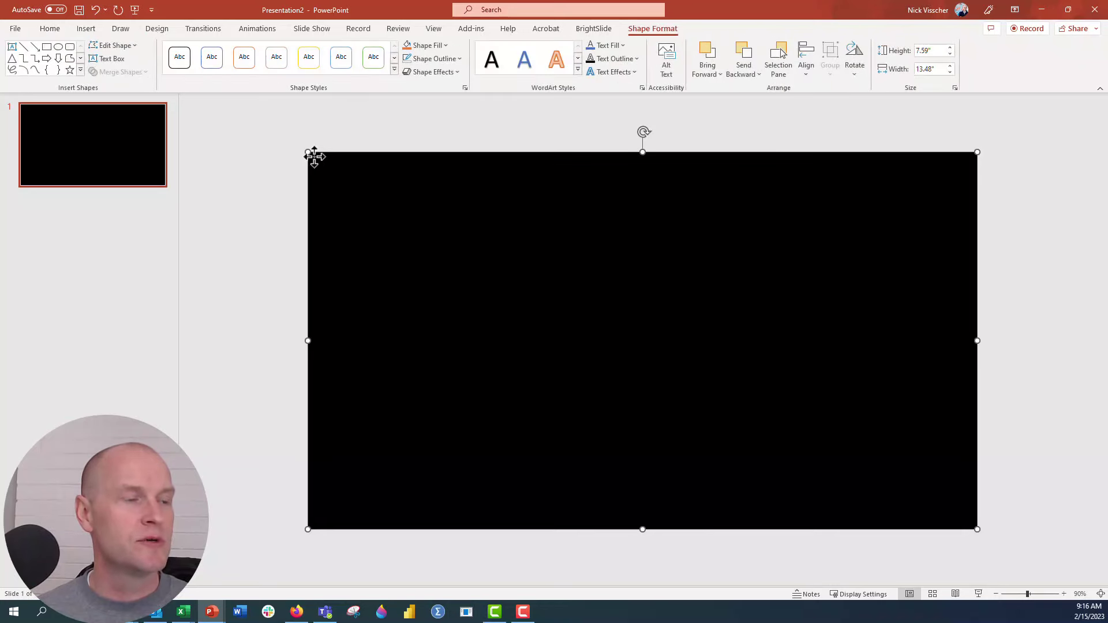
# Step: Apply Send Backward to the black rectangle, placing it one layer beneath the HOLLAND text
pyautogui.rightClick(313, 156)
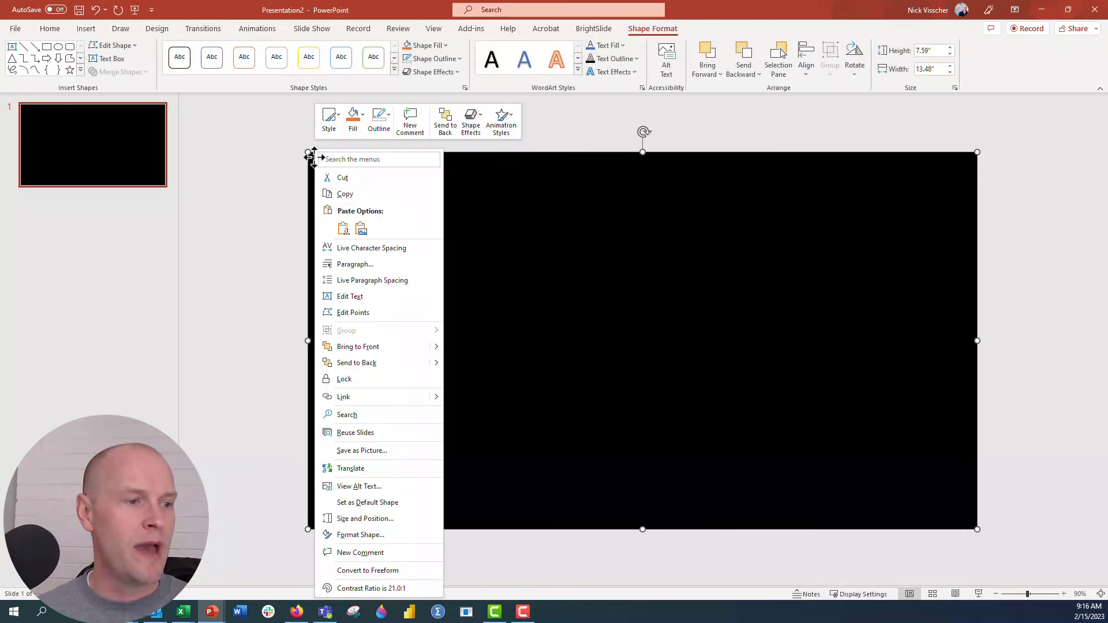
pyautogui.moveTo(441, 353)
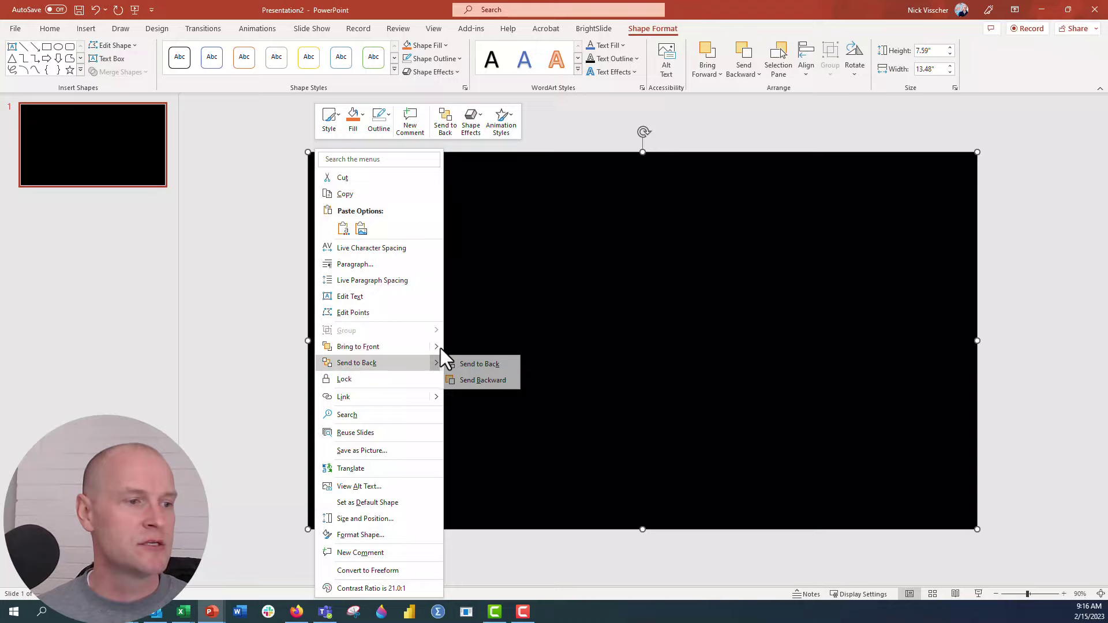
pyautogui.click(507, 378)
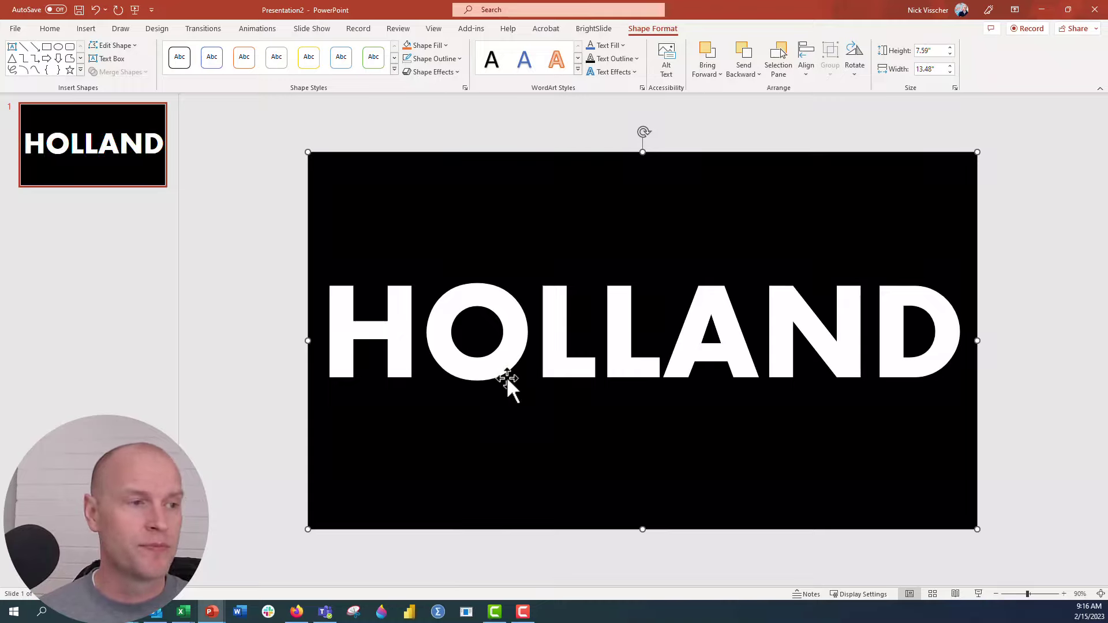
pyautogui.click(270, 306)
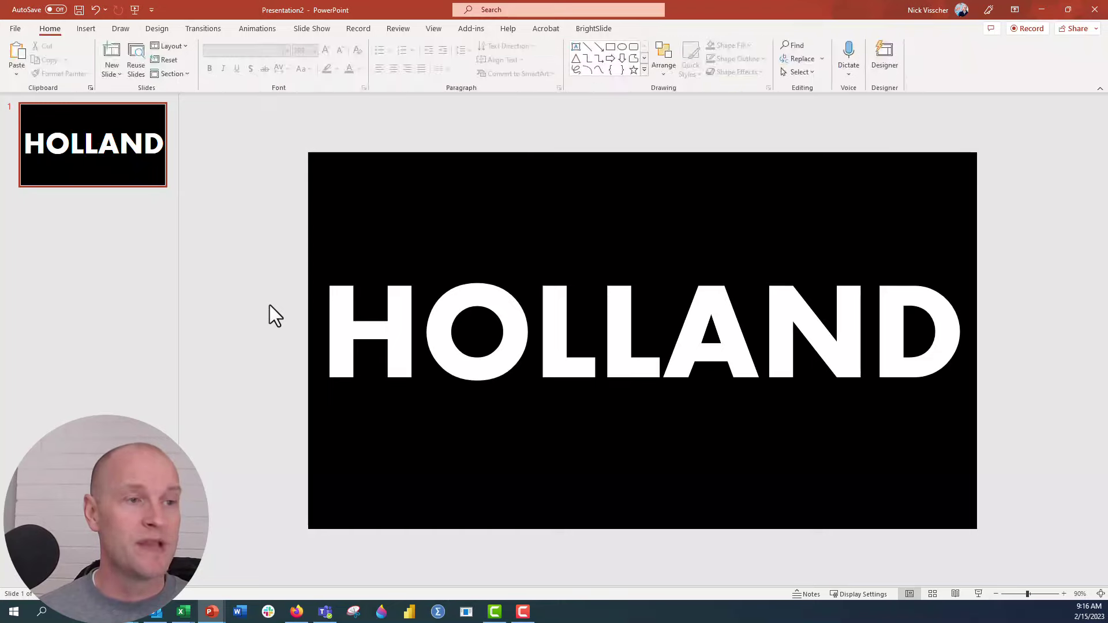
pyautogui.click(334, 157)
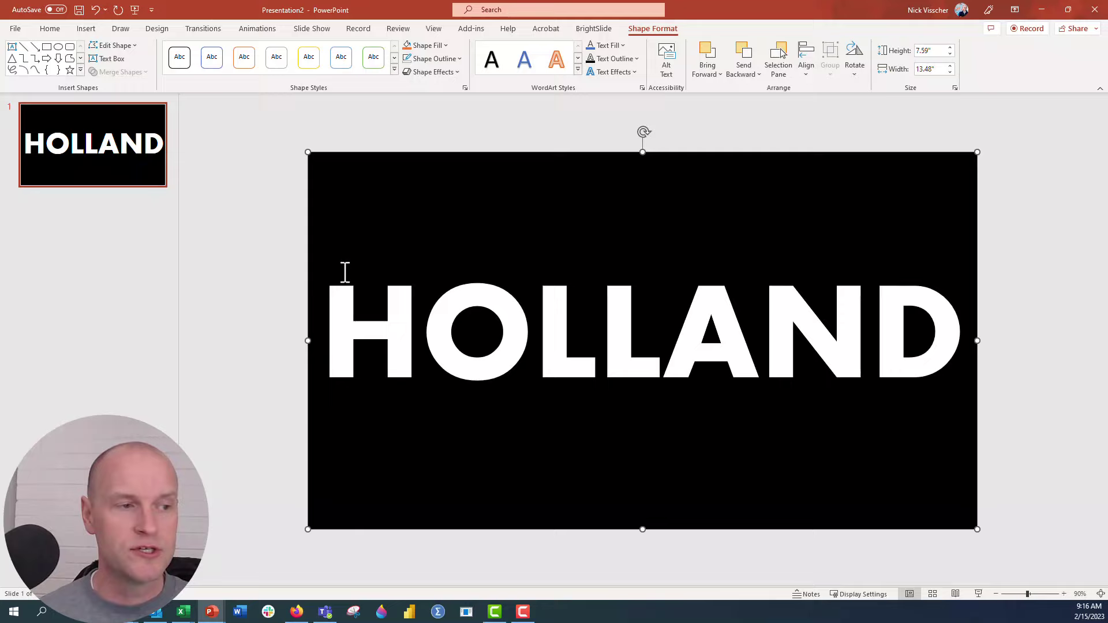
# Step: Select the rectangle plus HOLLAND text, apply Merge Shapes > Subtract, then nudge the cut-out to check
pyautogui.keyDown('shift'); pyautogui.click(345, 308); pyautogui.keyUp('shift')
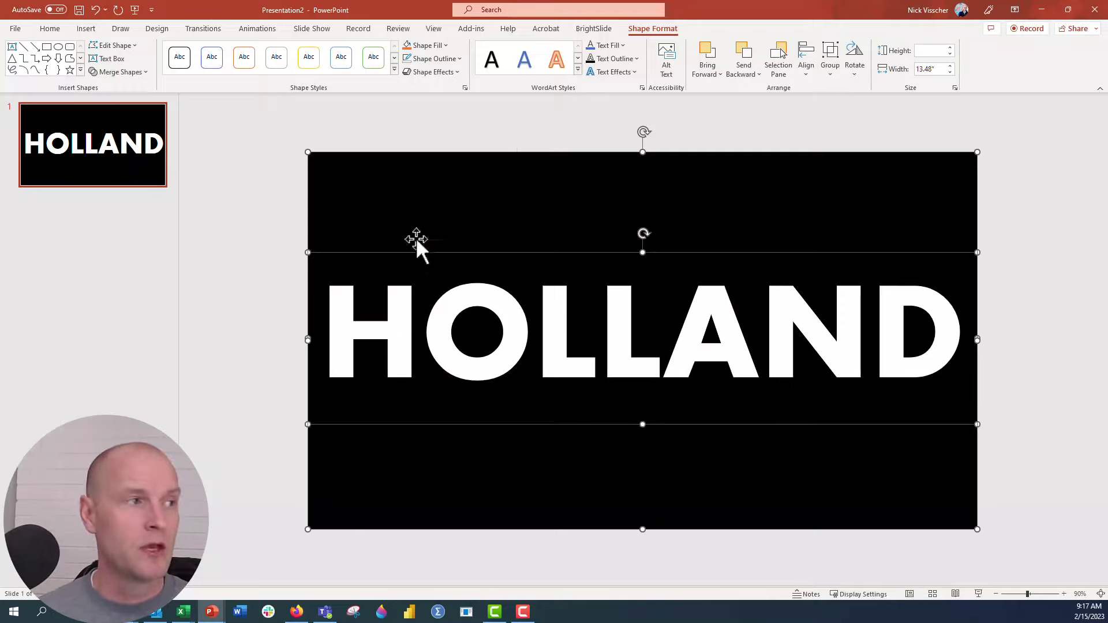
pyautogui.click(145, 72)
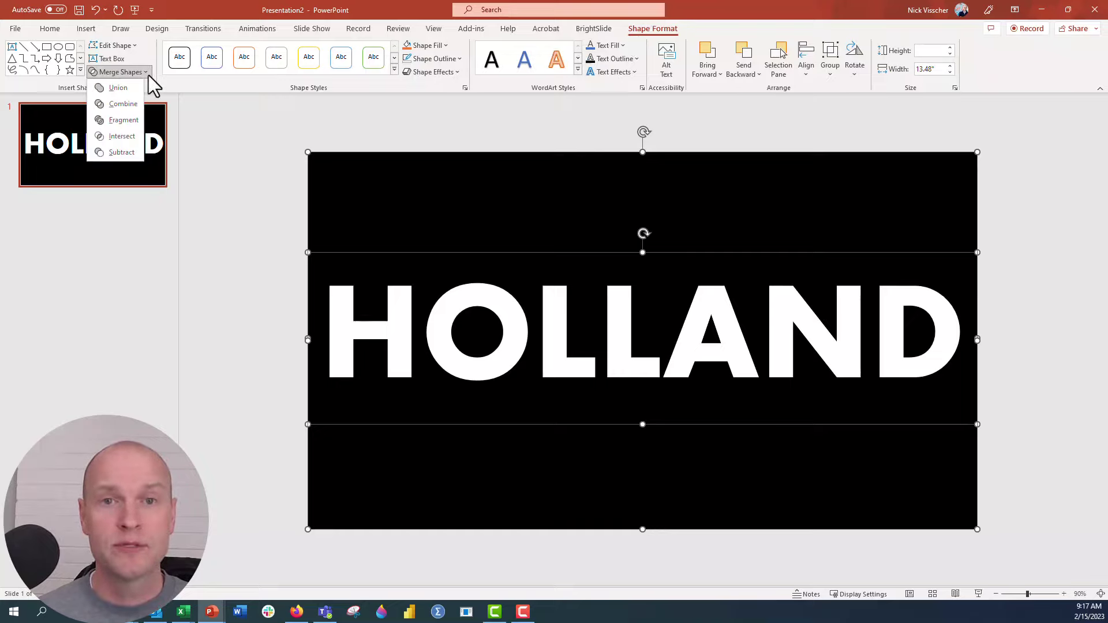
pyautogui.click(132, 153)
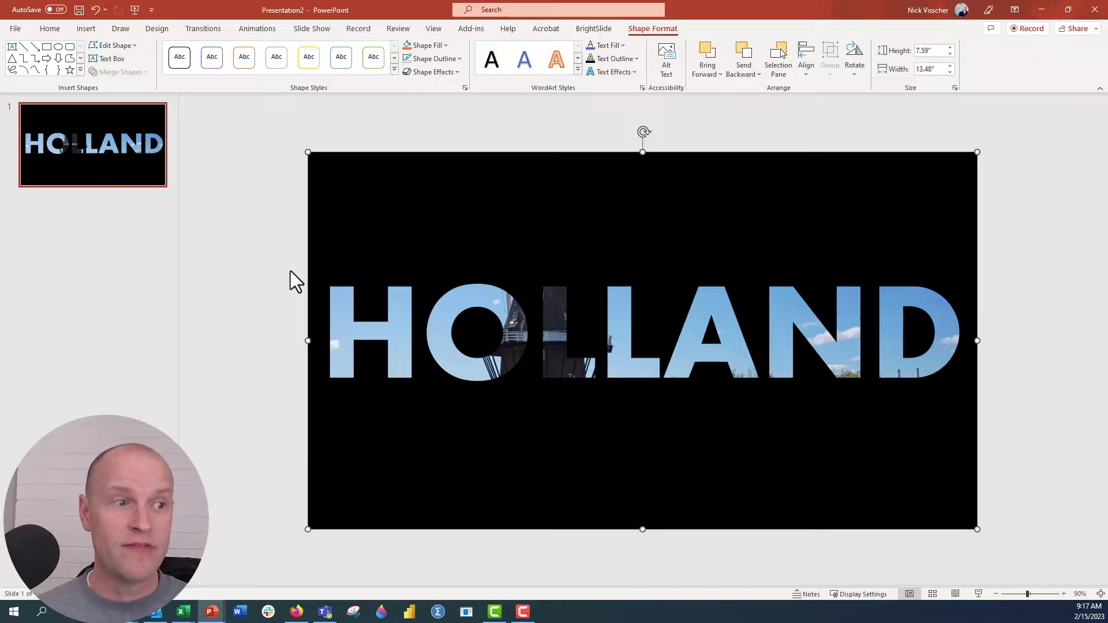
pyautogui.moveTo(386, 174)
pyautogui.mouseDown()
pyautogui.moveTo(406, 250)
pyautogui.moveTo(260, 133)
pyautogui.moveTo(337, 189)
pyautogui.moveTo(317, 195)
pyautogui.moveTo(317, 171)
pyautogui.moveTo(361, 185)
pyautogui.moveTo(464, 284)
pyautogui.moveTo(368, 175)
pyautogui.moveTo(378, 192)
pyautogui.moveTo(401, 175)
pyautogui.moveTo(380, 187)
pyautogui.mouseUp()
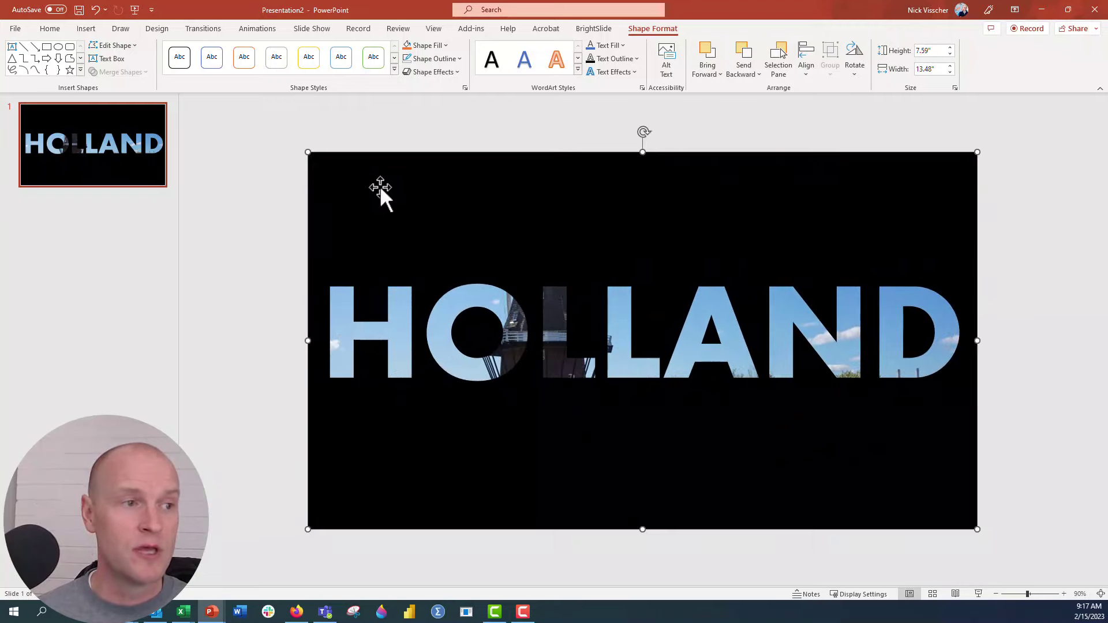
# Step: Apply the Morph transition to slide 1, then duplicate it with Ctrl+D
pyautogui.click(262, 253)
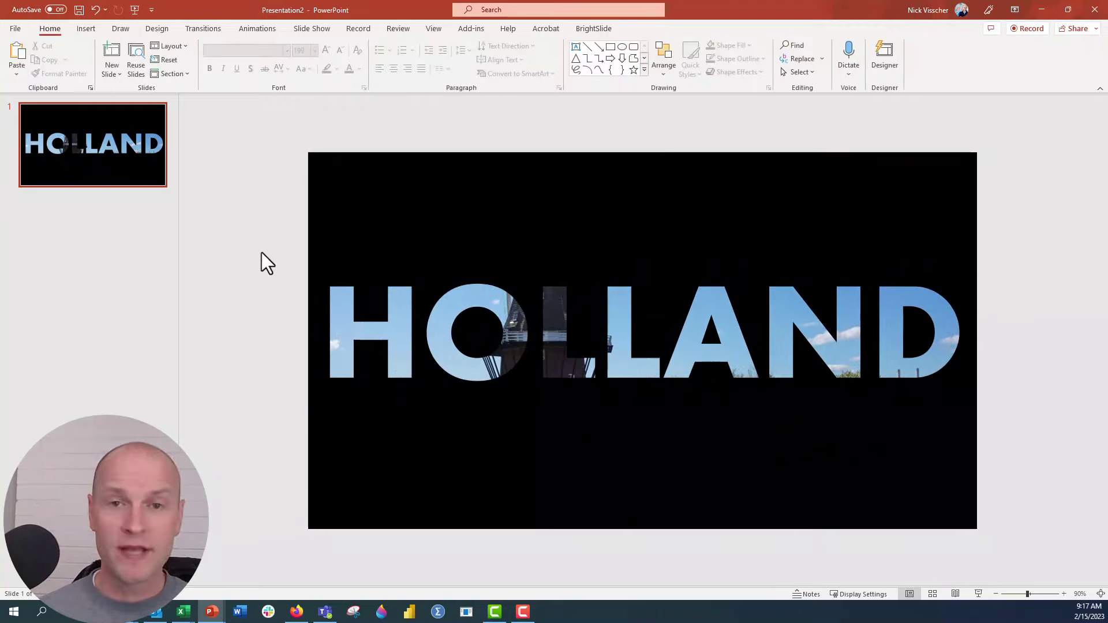
pyautogui.click(152, 182)
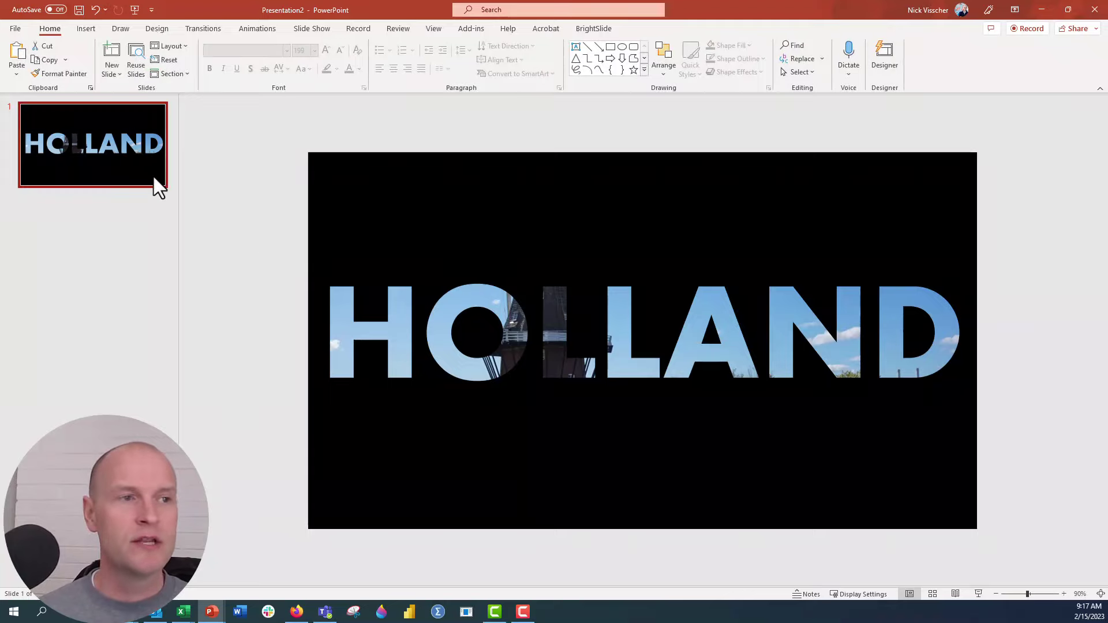
pyautogui.click(214, 30)
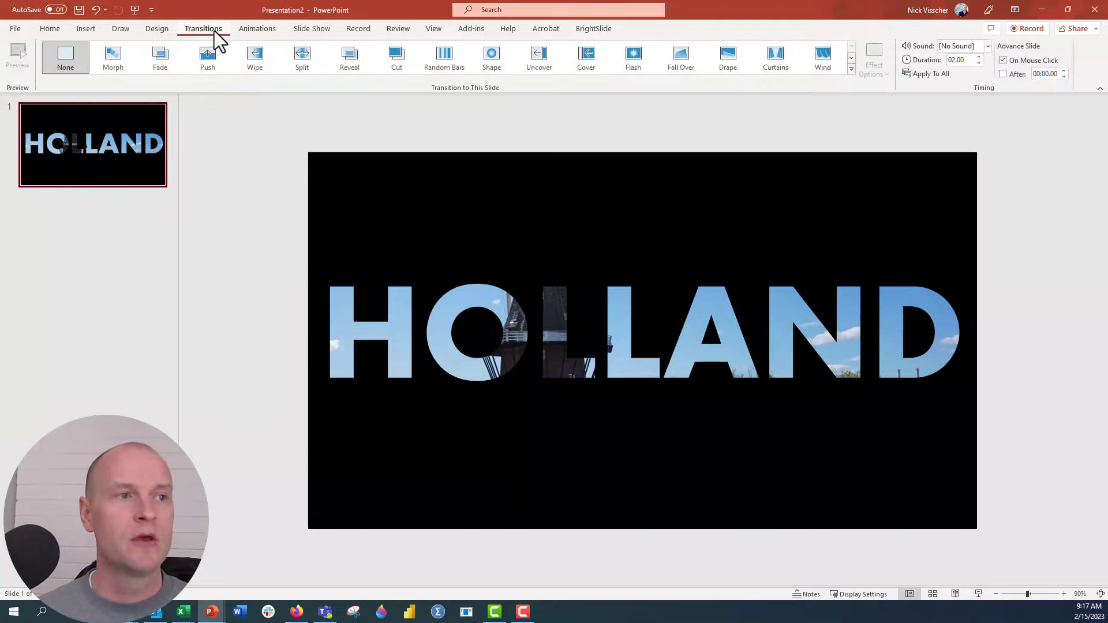
pyautogui.click(116, 69)
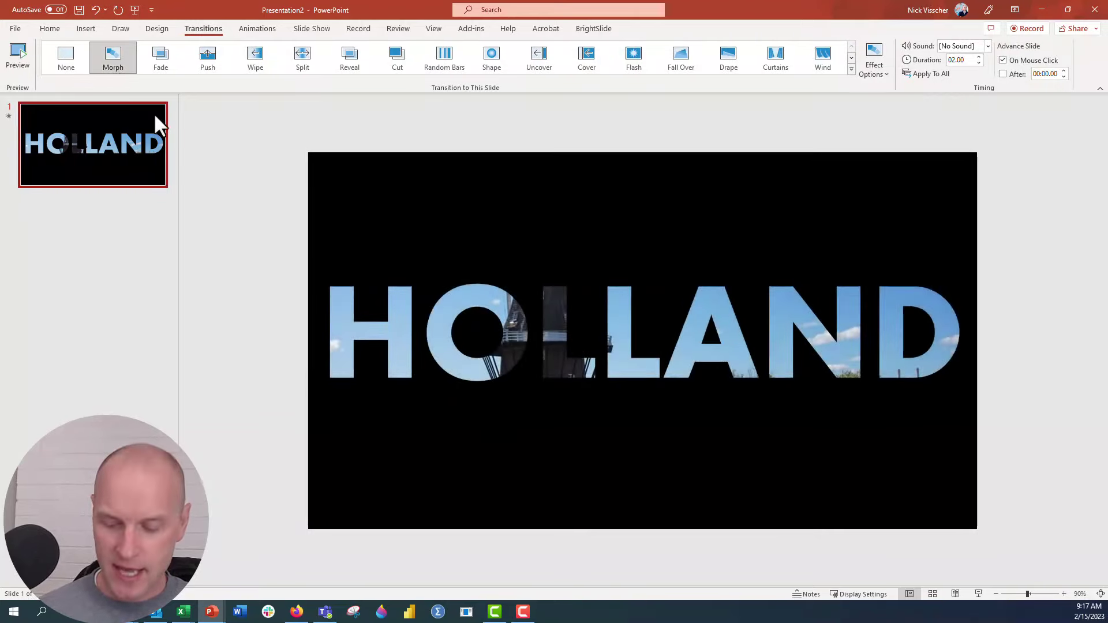
pyautogui.hotkey('ctrl', 'd')
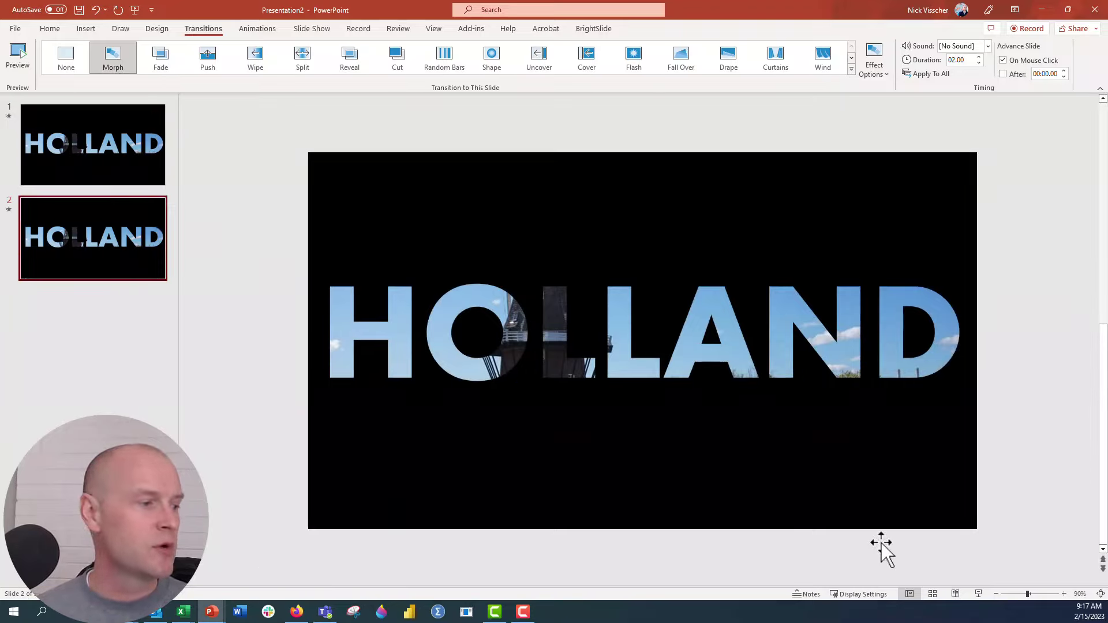
# Step: Zoom out to 10% and drag the HOLLAND cut-out's corner to scale it far past slide 2's edges
pyautogui.click(995, 594)
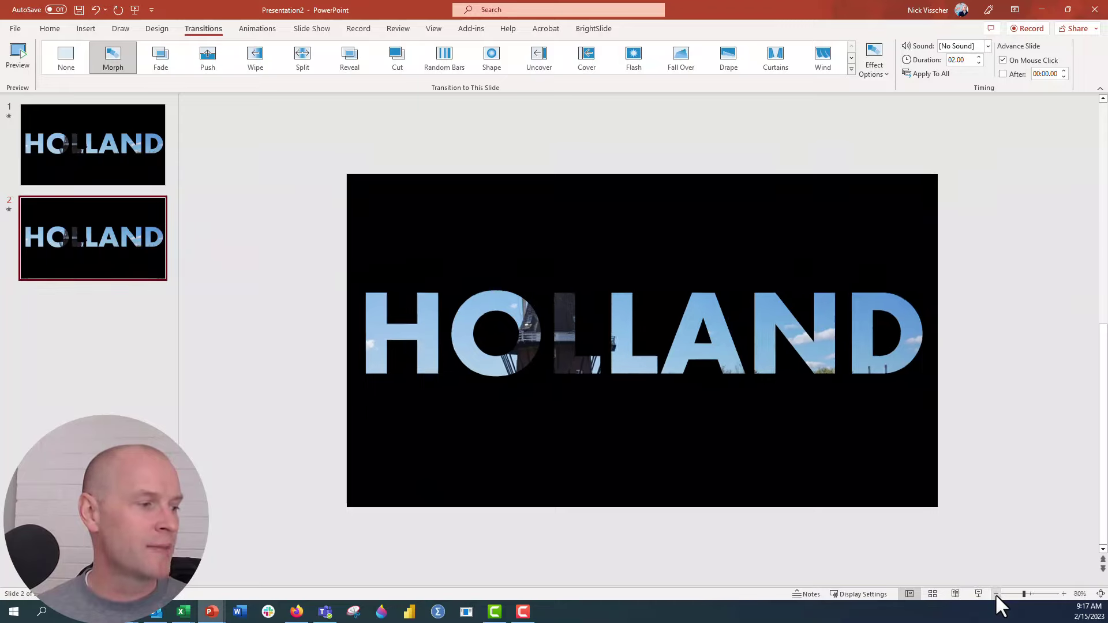
pyautogui.click(995, 593)
pyautogui.click(995, 594)
pyautogui.click(995, 593)
pyautogui.click(995, 594)
pyautogui.click(995, 593)
pyautogui.click(995, 594)
pyautogui.click(995, 594)
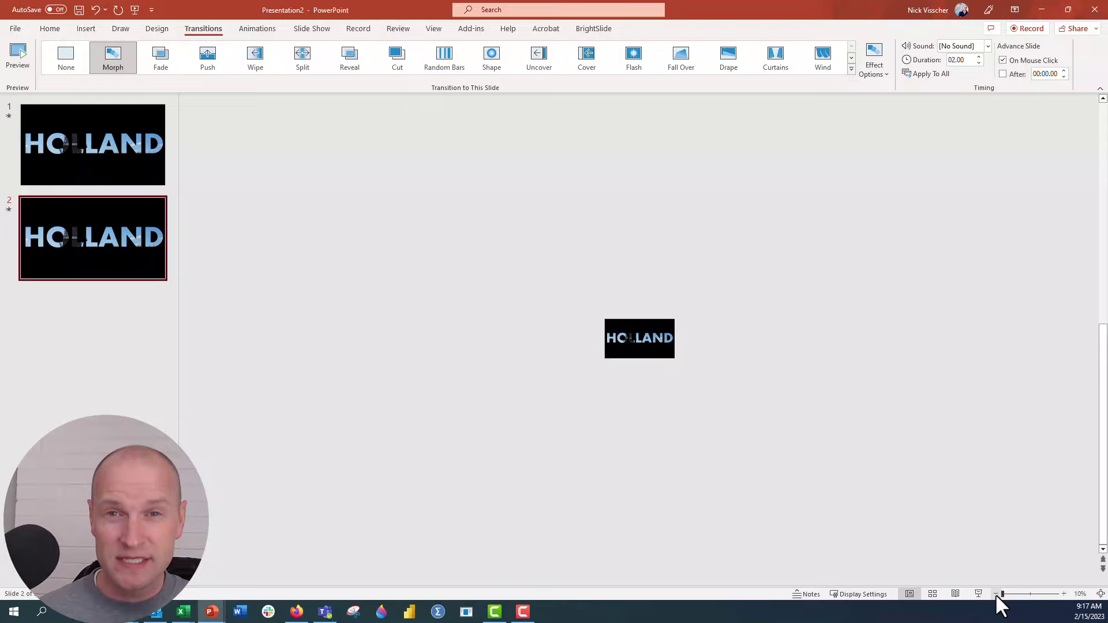
pyautogui.click(641, 365)
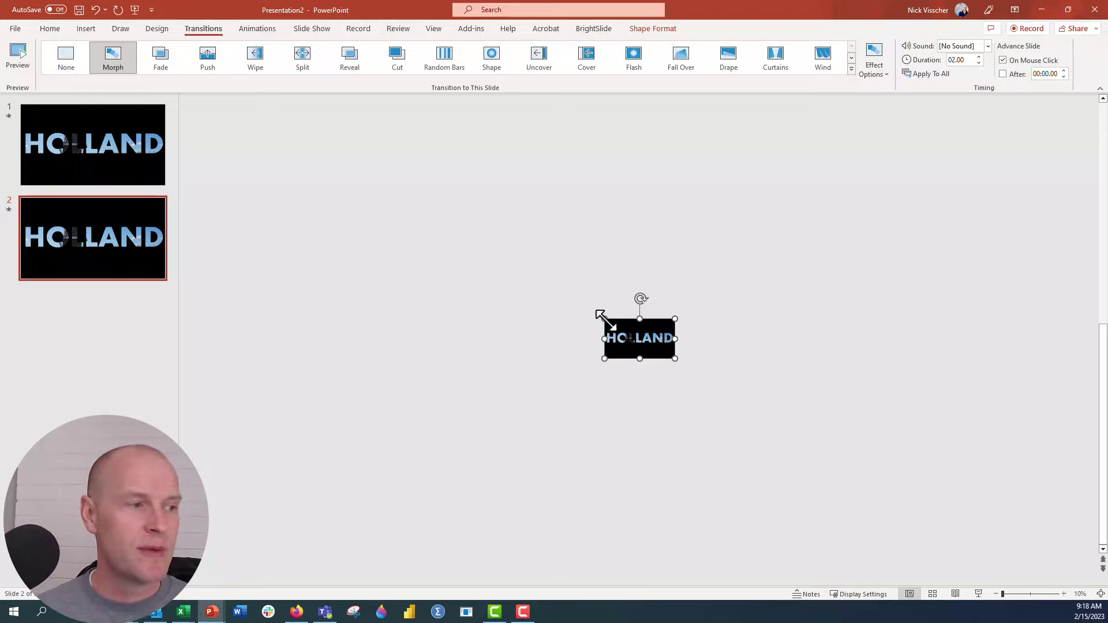
pyautogui.moveTo(604, 318); pyautogui.dragTo(330, 192)
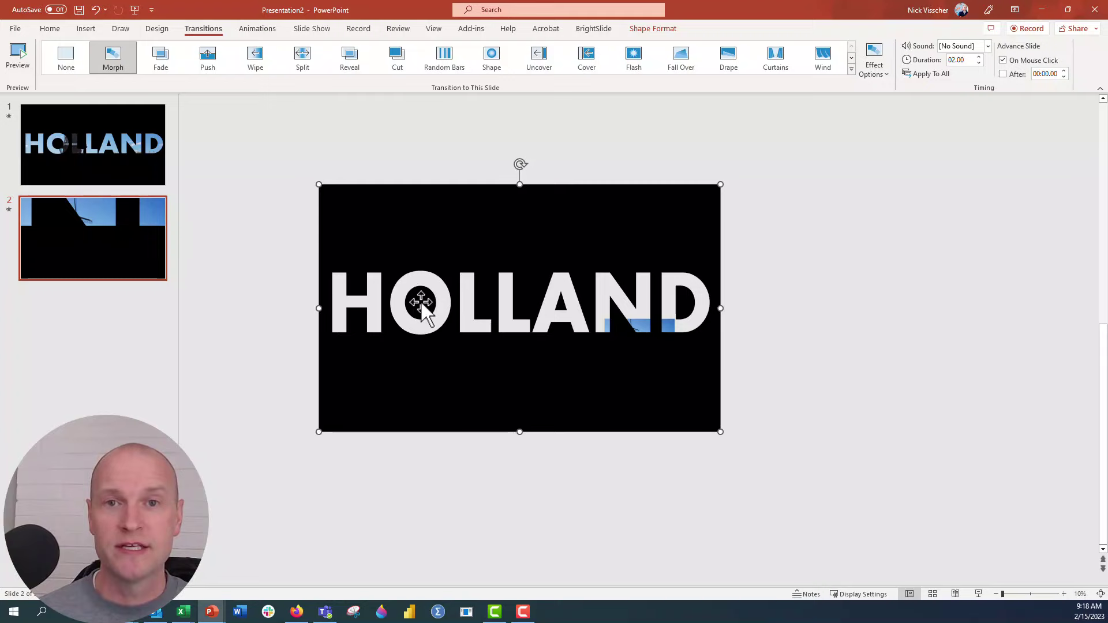
# Step: Draw an oval and move it into the O of HOLLAND
pyautogui.click(87, 33)
pyautogui.click(210, 63)
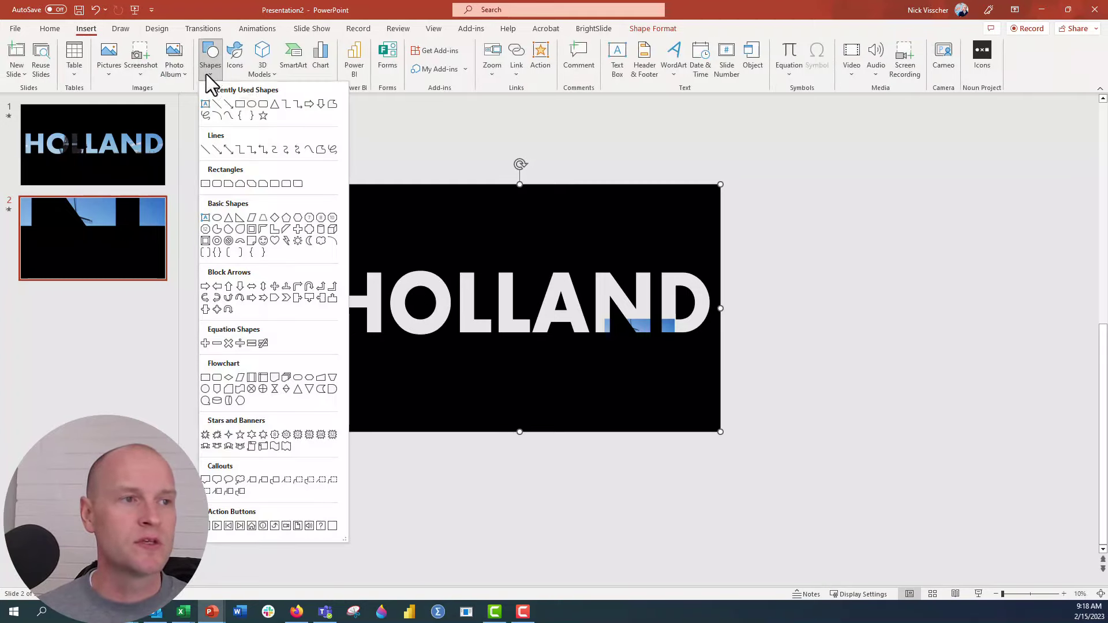
pyautogui.click(252, 112)
pyautogui.click(381, 227)
pyautogui.moveTo(383, 247); pyautogui.dragTo(421, 327)
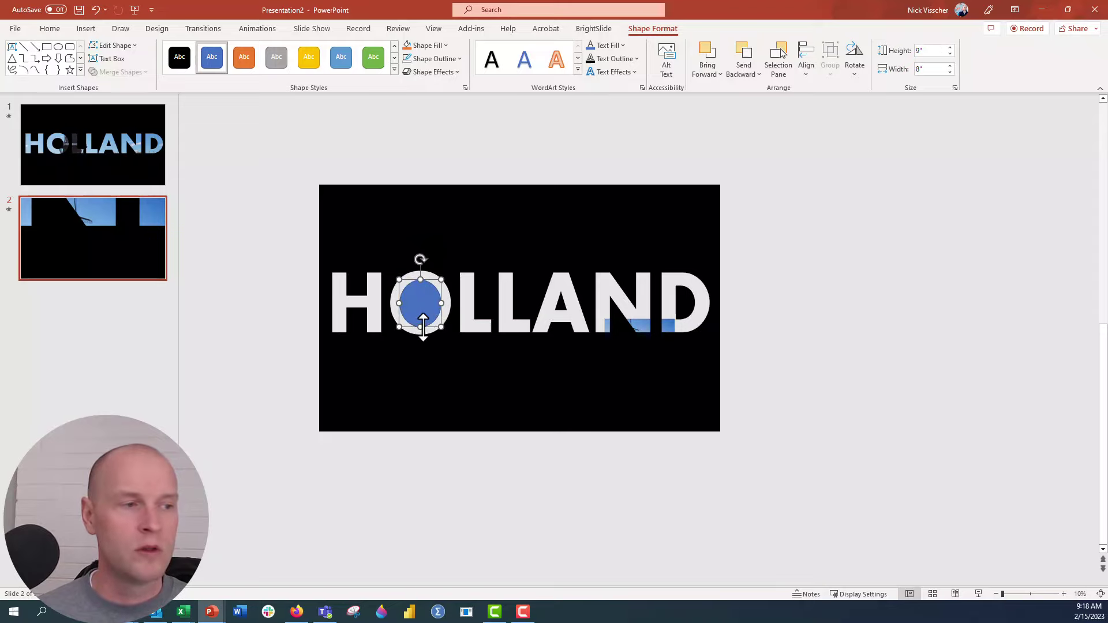
# Step: Subtract the circle from the black rectangle, then shift the merged shape right and down
pyautogui.click(275, 303)
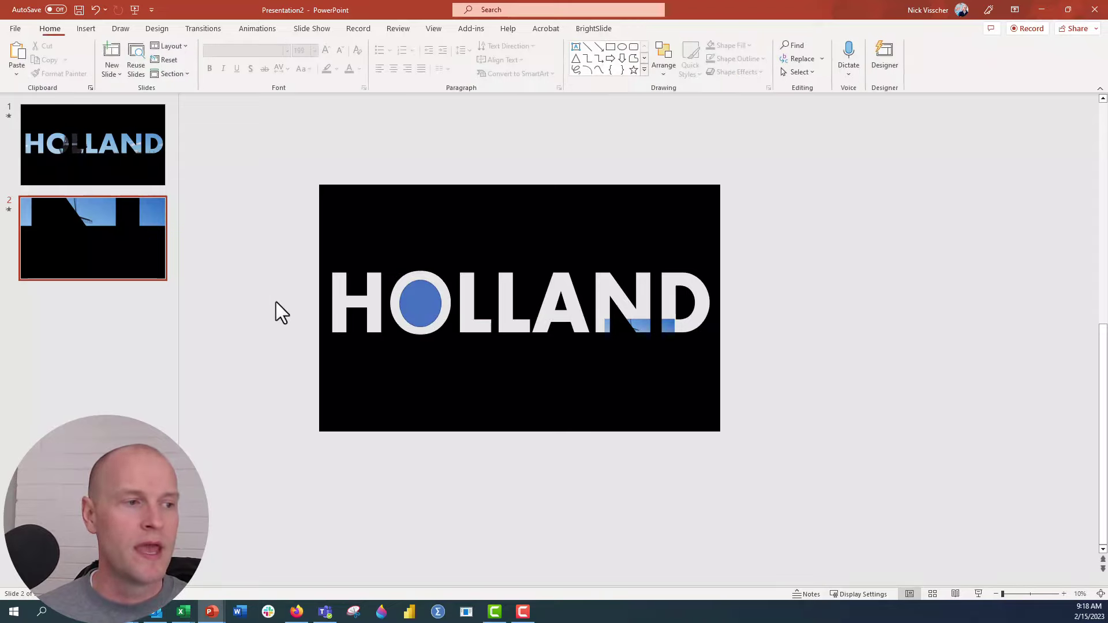
pyautogui.click(348, 210)
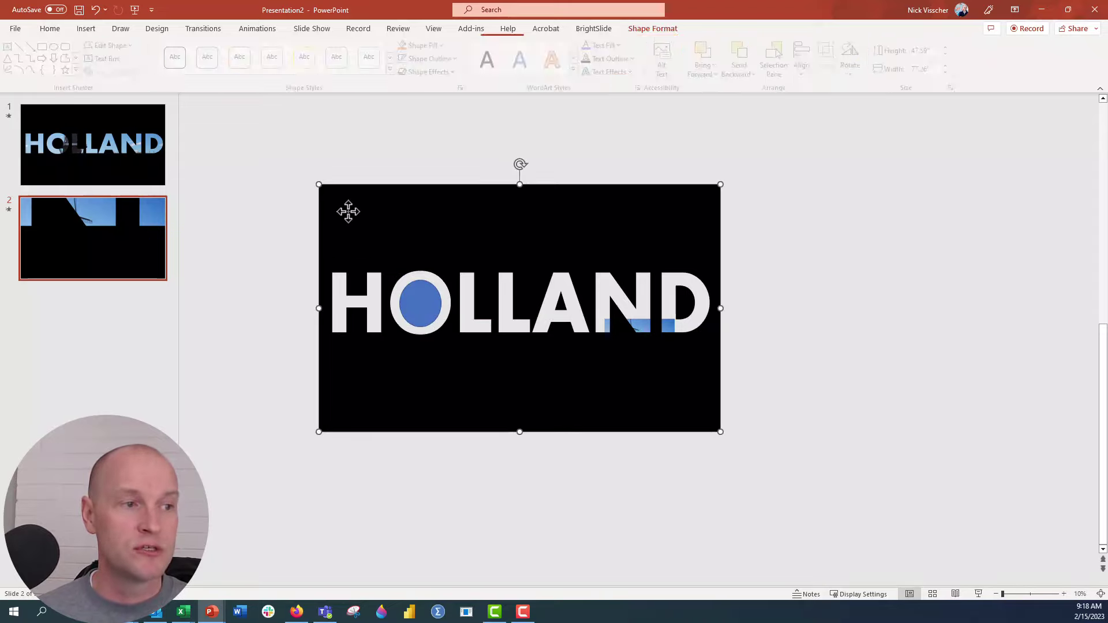
pyautogui.keyDown('shift'); pyautogui.click(425, 298); pyautogui.keyUp('shift')
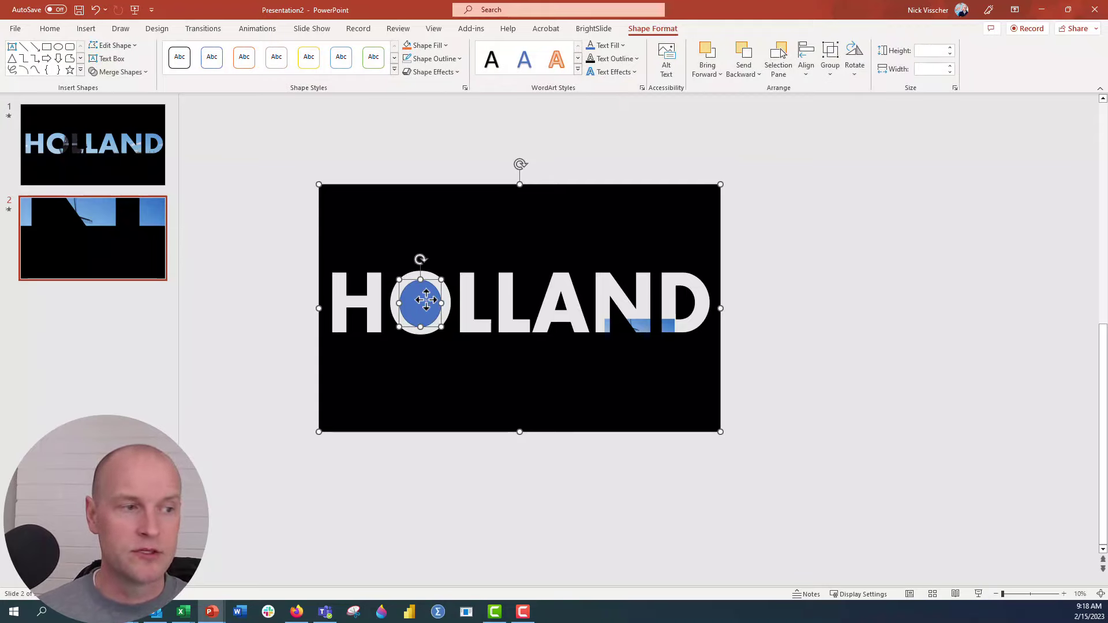
pyautogui.click(145, 72)
pyautogui.click(112, 152)
pyautogui.click(241, 185)
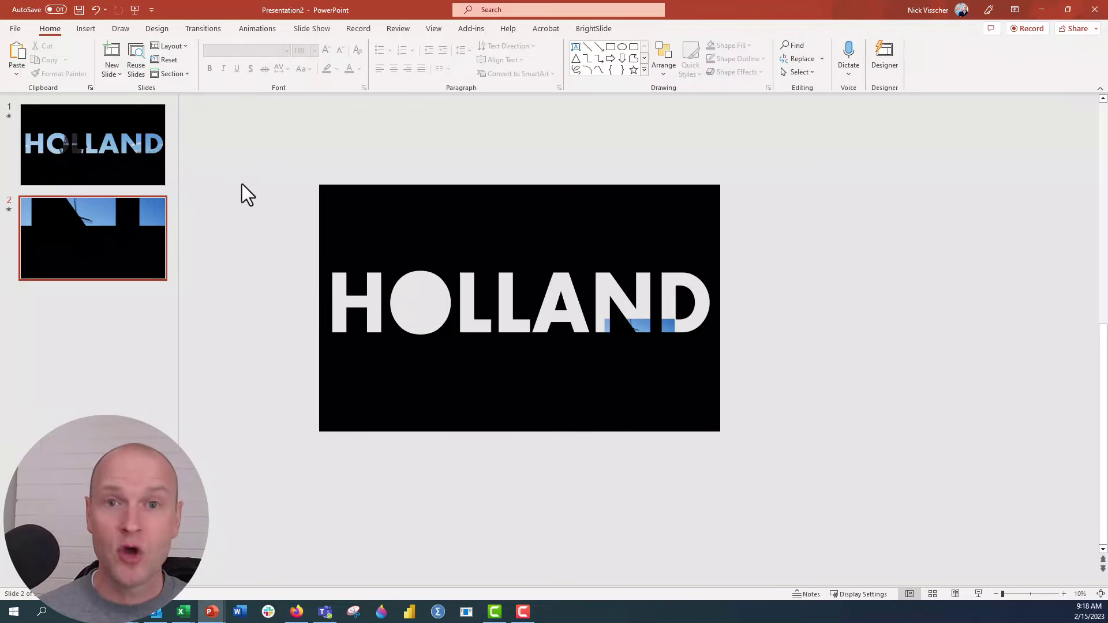
pyautogui.click(348, 197)
pyautogui.moveTo(348, 198); pyautogui.dragTo(546, 237)
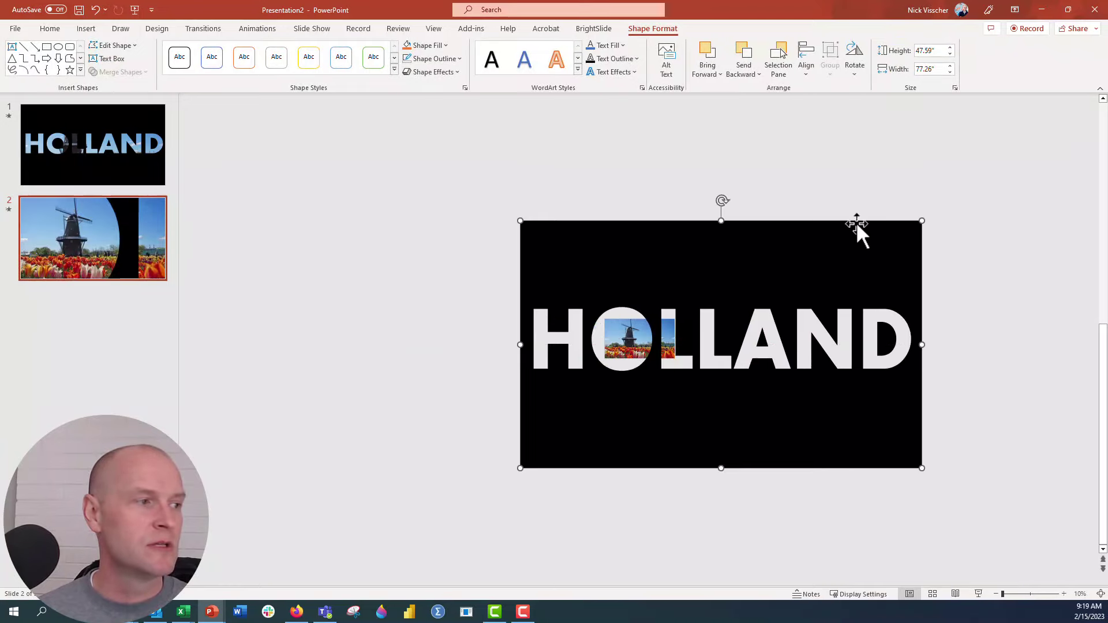
# Step: Enlarge the black HOLLAND cut-out to 84.56" by 130.94" so the O frames the windmill
pyautogui.moveTo(921, 221); pyautogui.dragTo(1084, 97)
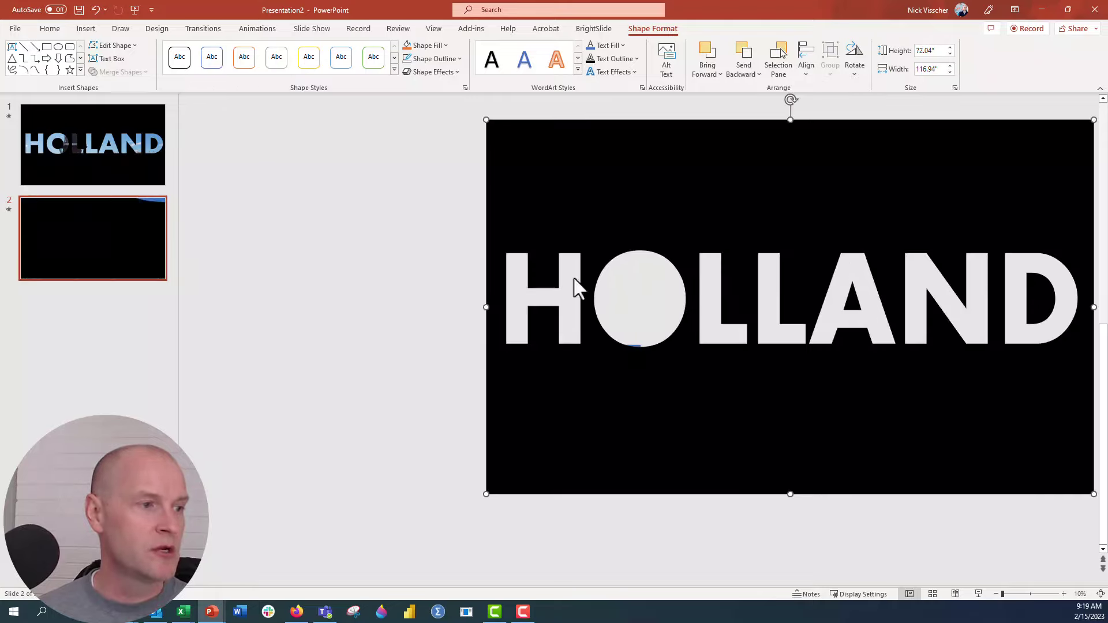
pyautogui.moveTo(486, 307); pyautogui.dragTo(413, 307)
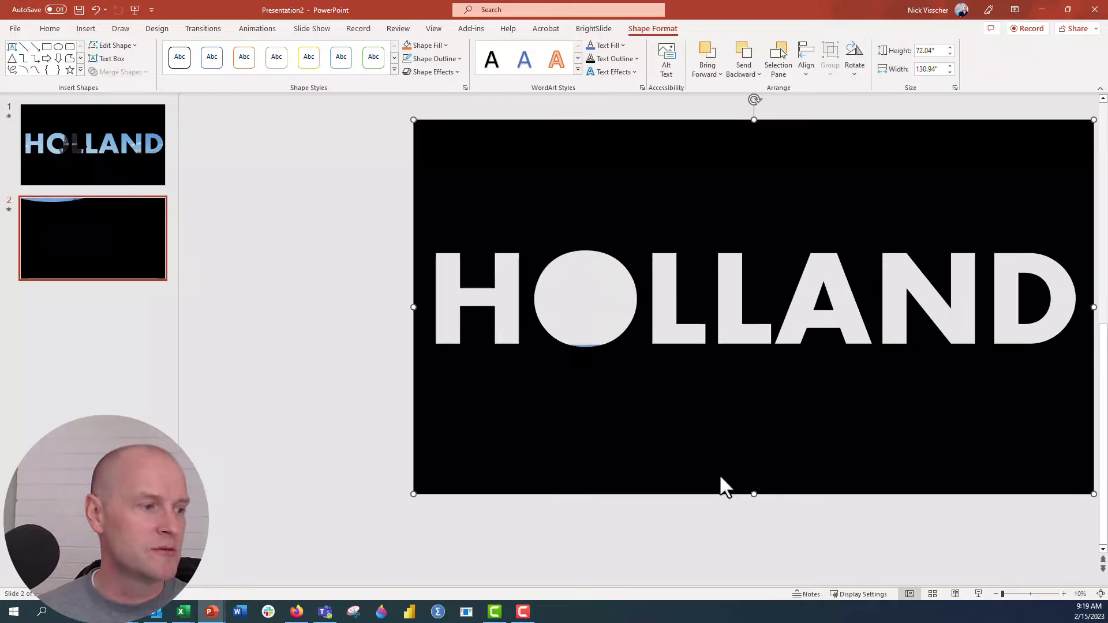
pyautogui.moveTo(754, 493); pyautogui.dragTo(753, 559)
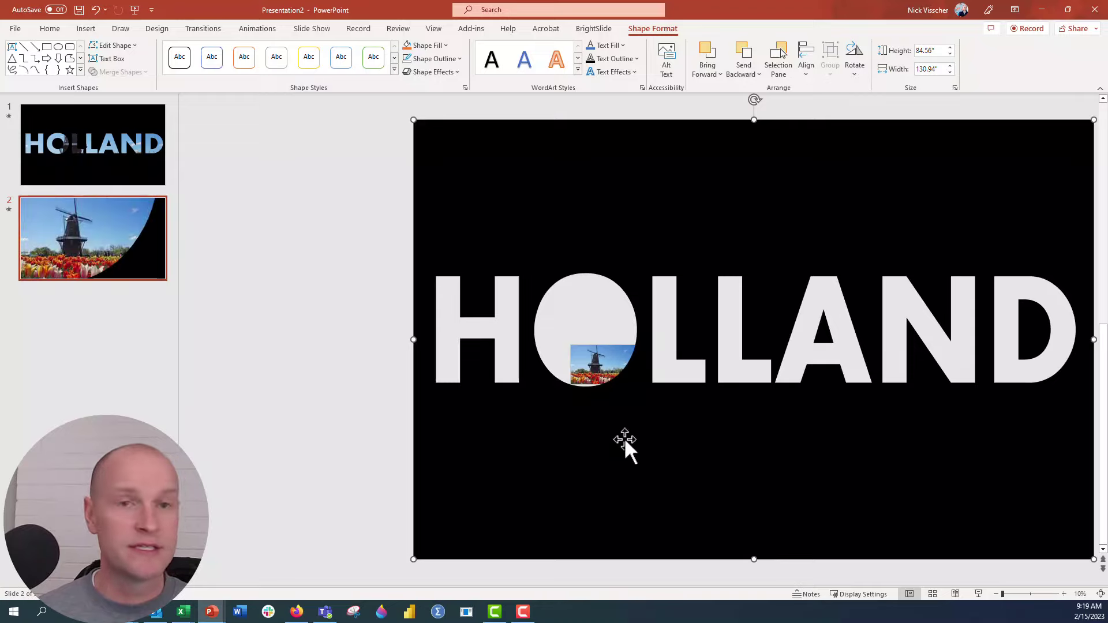
pyautogui.moveTo(625, 447)
pyautogui.mouseDown()
pyautogui.moveTo(642, 462)
pyautogui.moveTo(648, 447)
pyautogui.mouseUp()
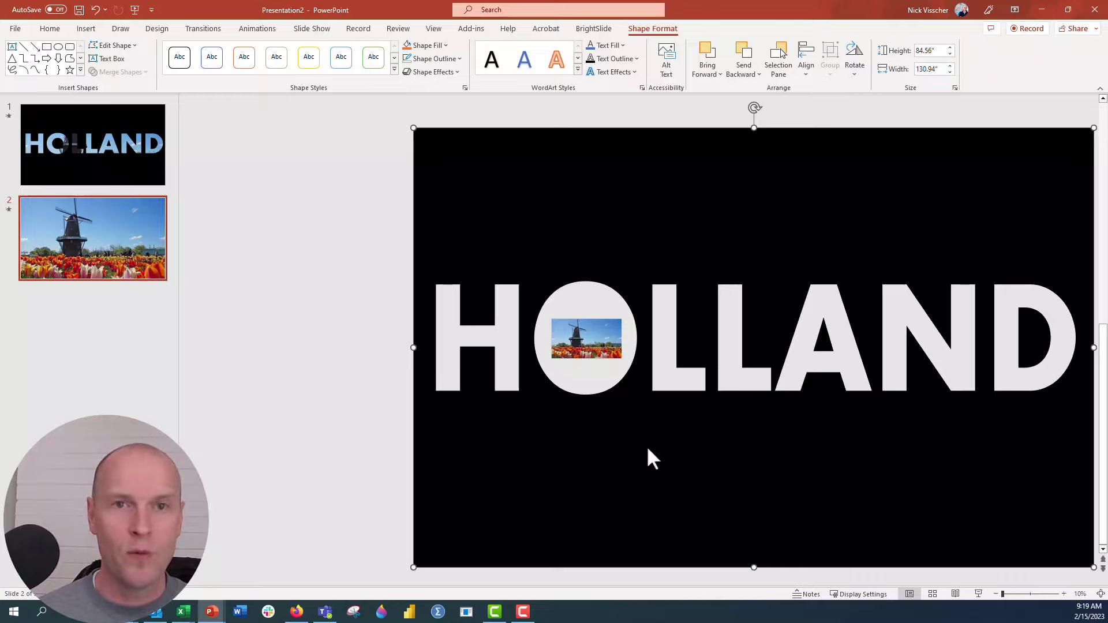
# Step: Show the HOLLAND title slide in the editing area at 100% zoom
pyautogui.click(158, 175)
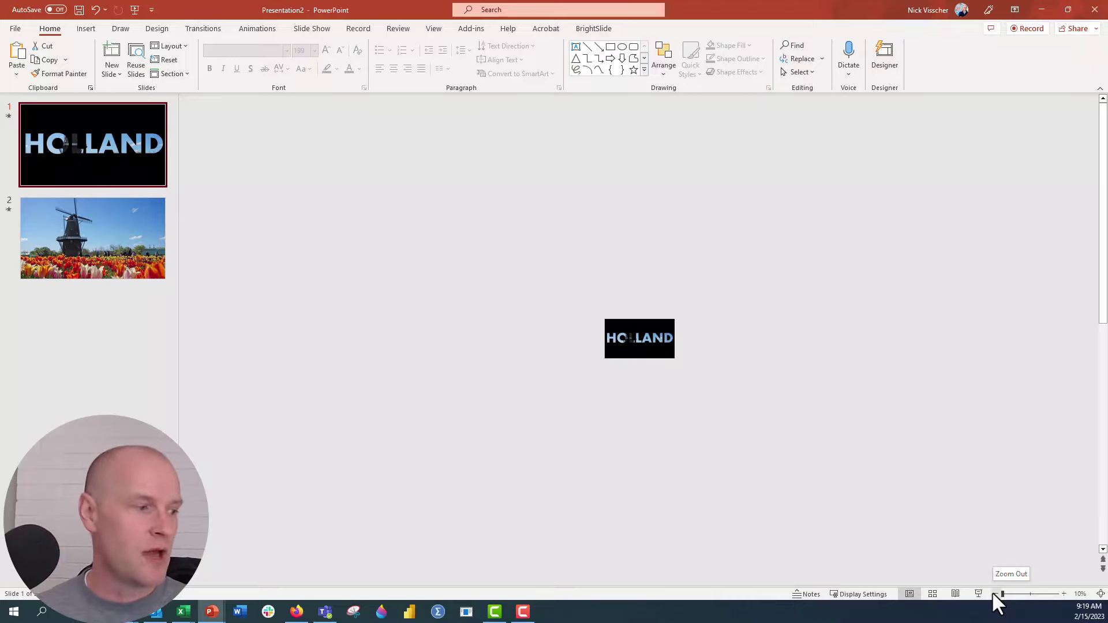
pyautogui.click(1062, 590)
pyautogui.click(1062, 590)
pyautogui.click(1062, 590)
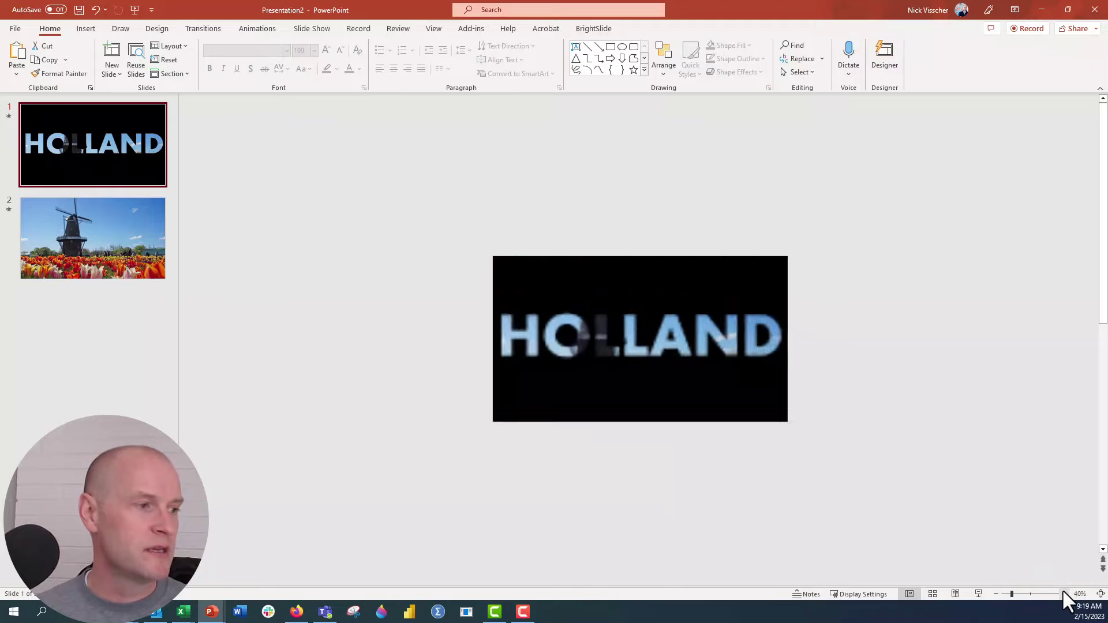
pyautogui.click(1062, 589)
pyautogui.click(1062, 590)
pyautogui.click(1061, 589)
pyautogui.click(1062, 590)
pyautogui.click(1061, 590)
pyautogui.click(1062, 594)
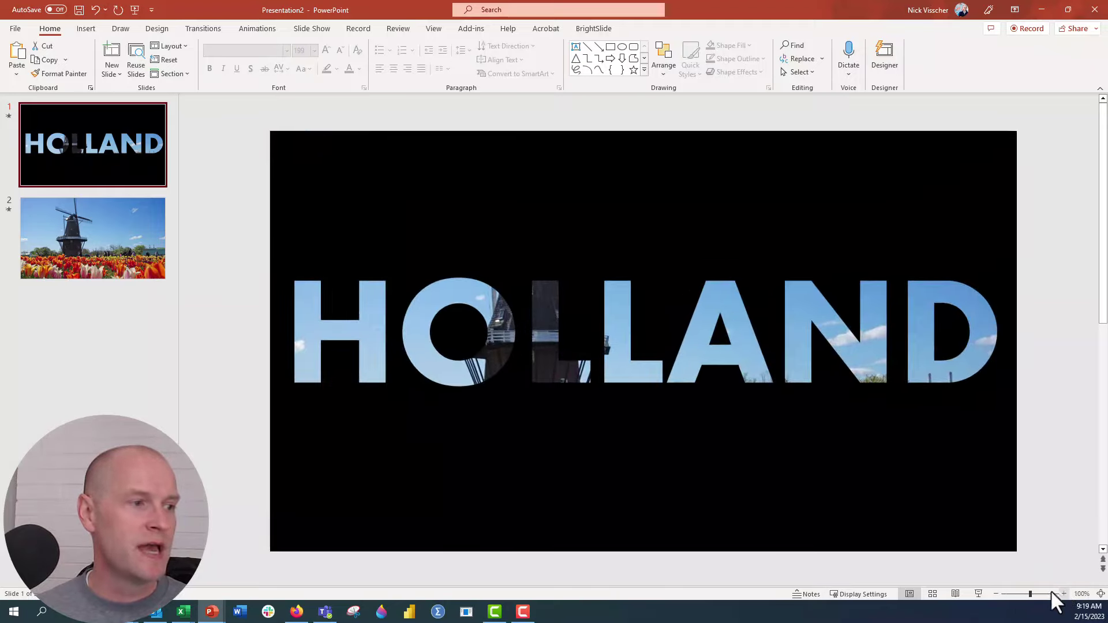
pyautogui.click(977, 595)
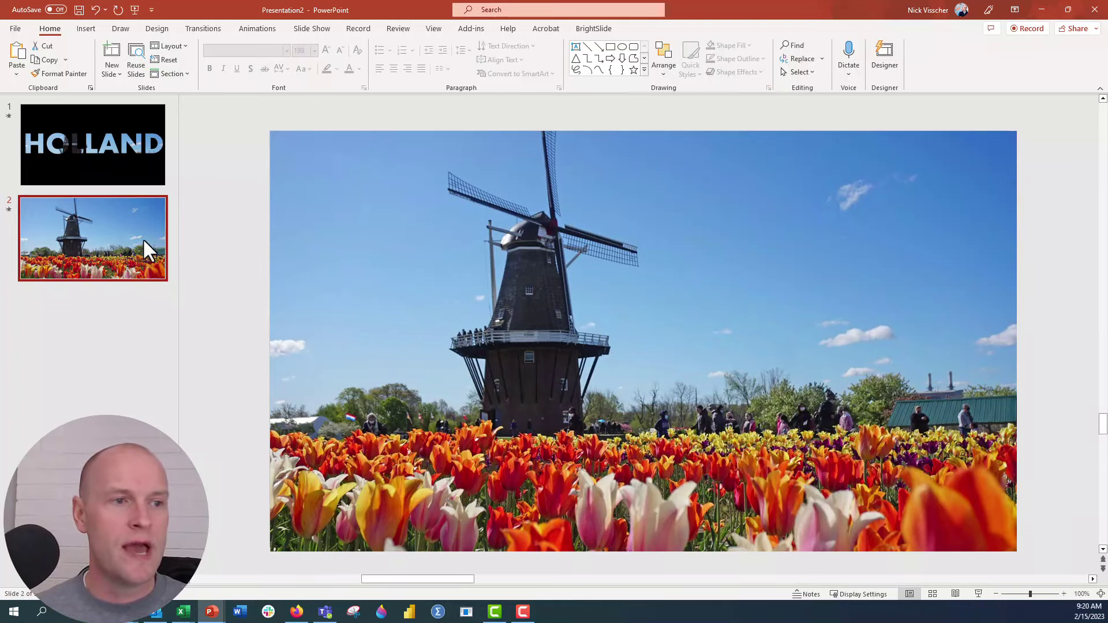
# Step: On slide 1, draw an oval sized and placed over the O of HOLLAND
pyautogui.click(154, 185)
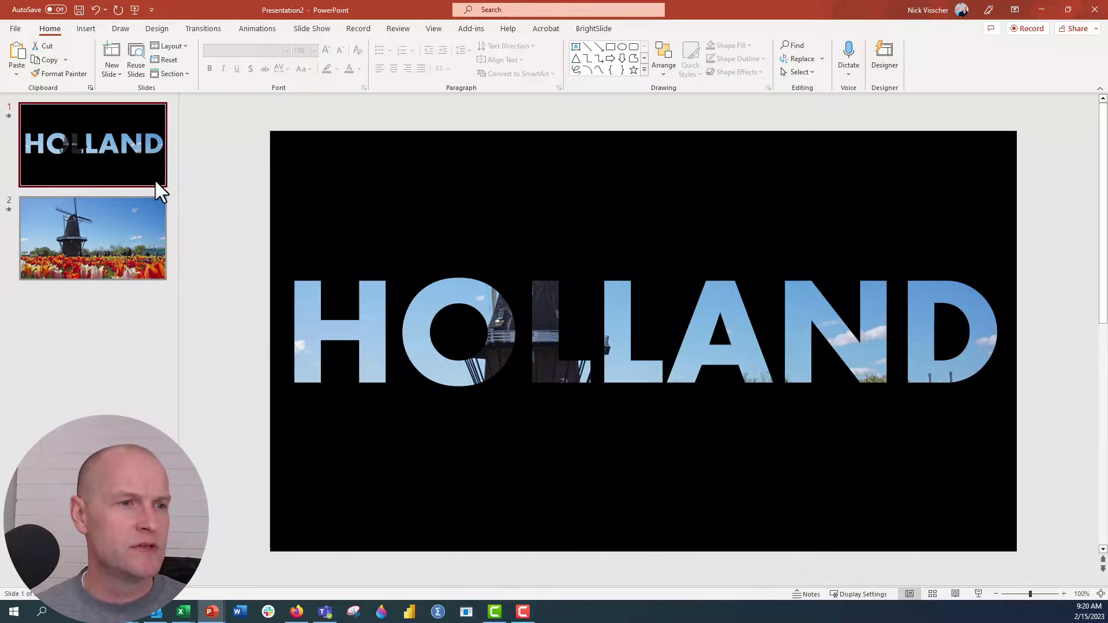
pyautogui.click(438, 334)
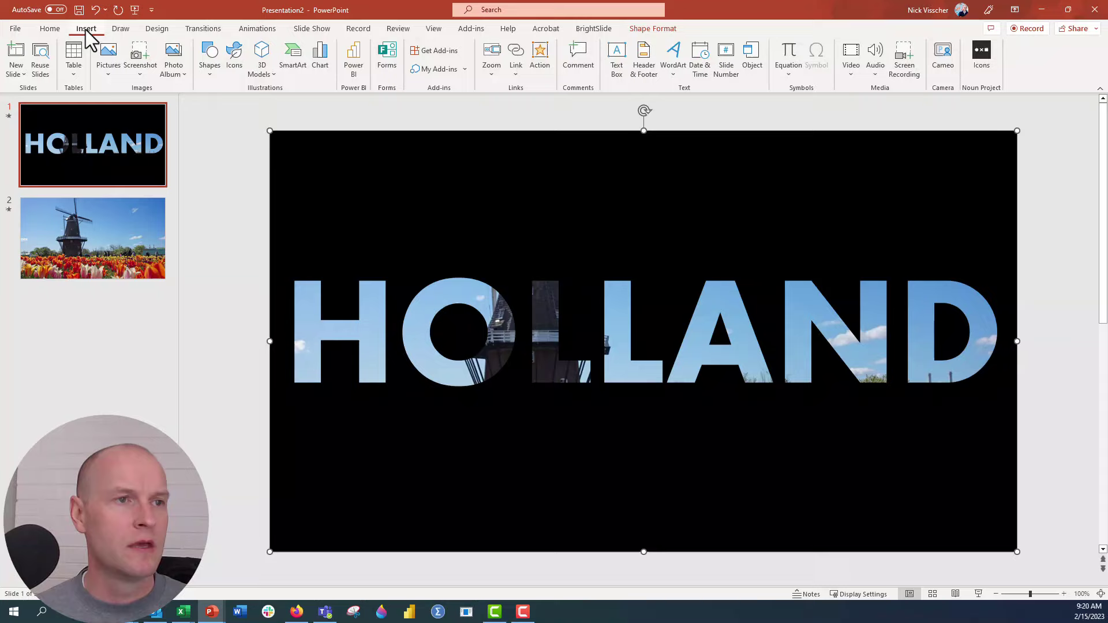
pyautogui.click(207, 70)
pyautogui.click(252, 104)
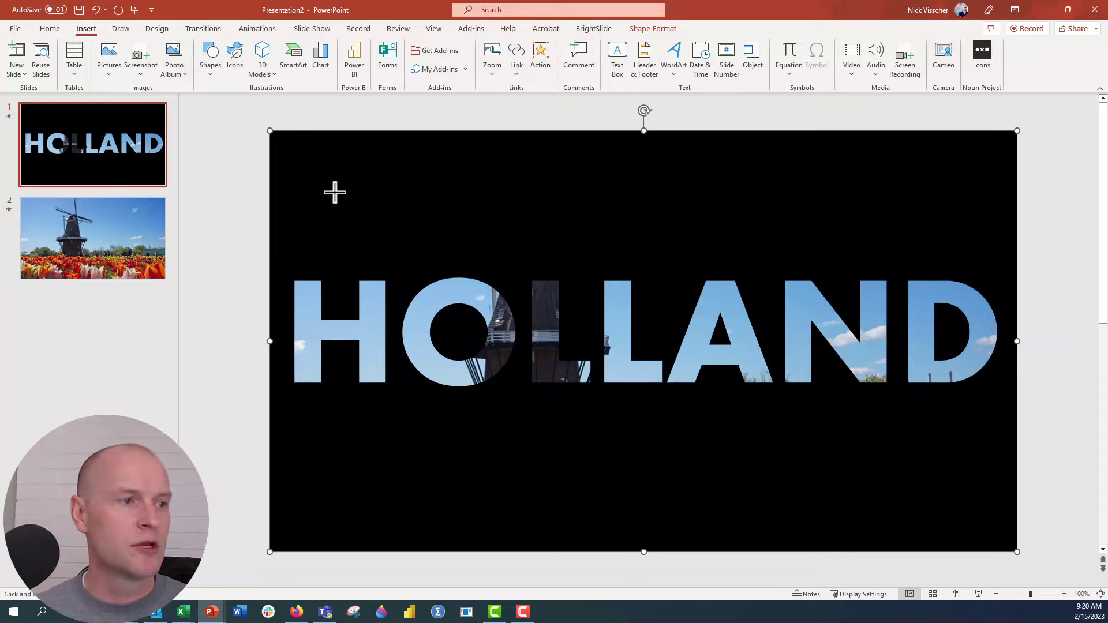
pyautogui.click(389, 247)
pyautogui.moveTo(438, 305); pyautogui.dragTo(464, 327)
# Step: Subtract the circle from the black HOLLAND shape with Merge Shapes
pyautogui.click(440, 247)
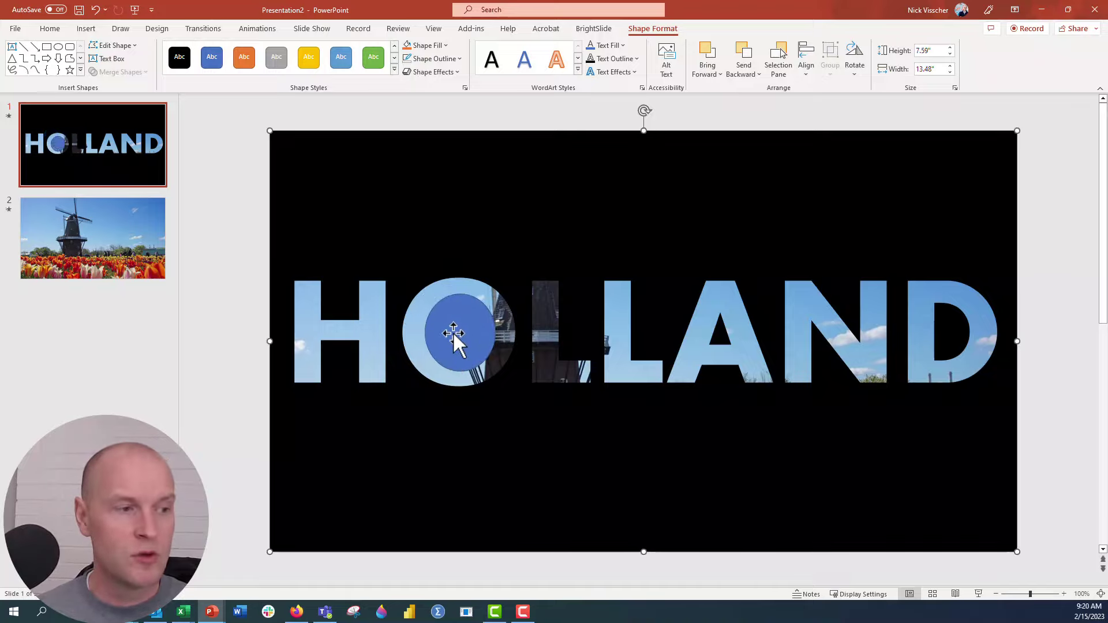
pyautogui.keyDown('shift'); pyautogui.click(453, 333); pyautogui.keyUp('shift')
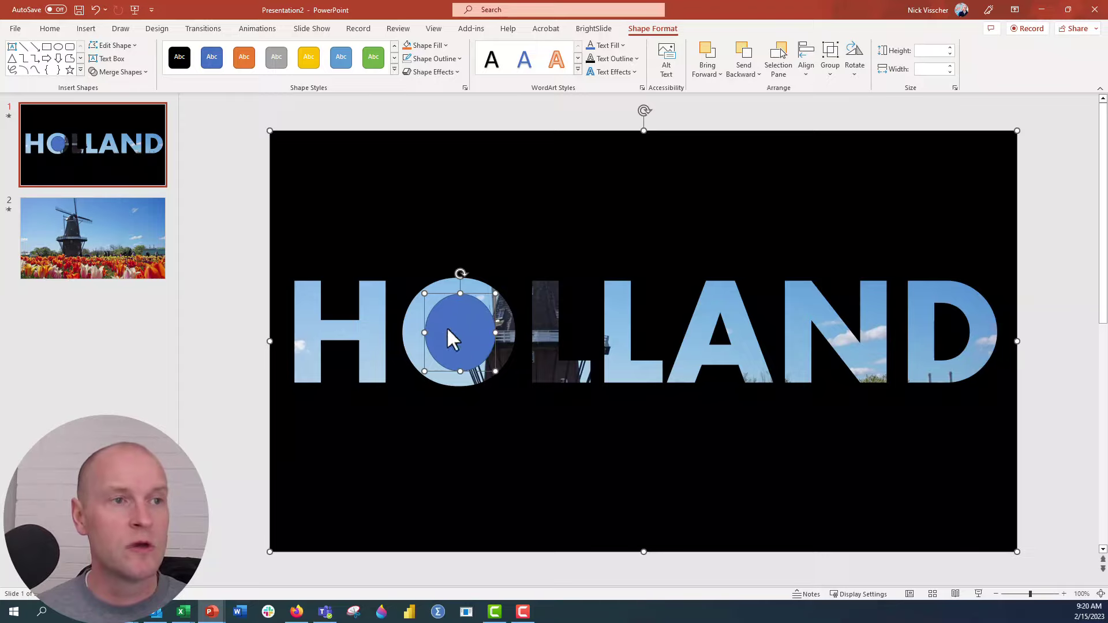
pyautogui.click(144, 71)
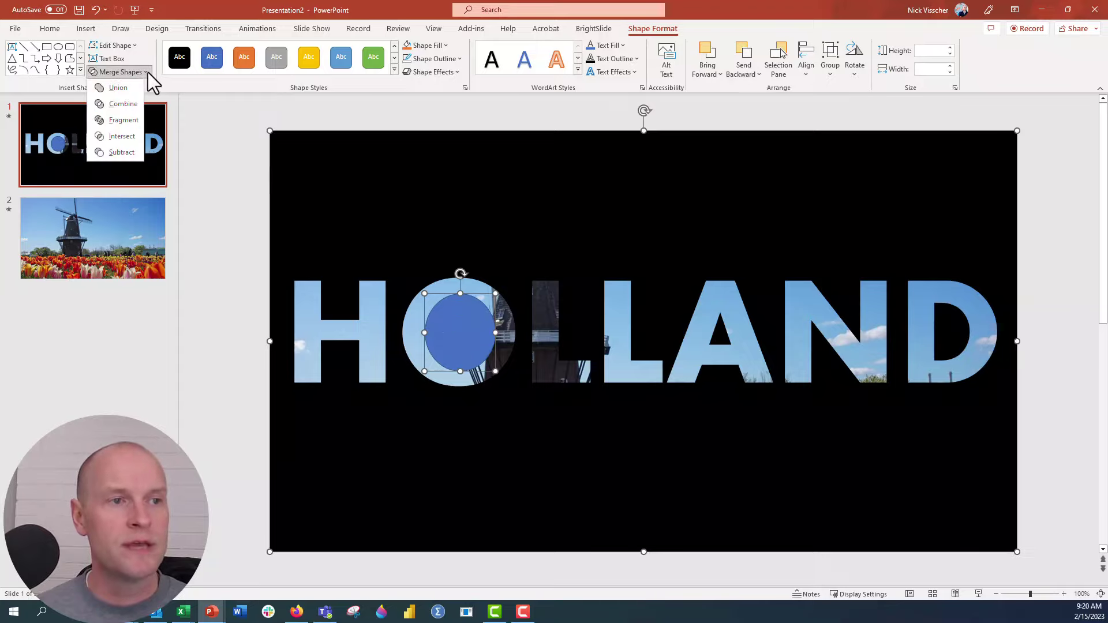
pyautogui.click(133, 151)
pyautogui.click(200, 196)
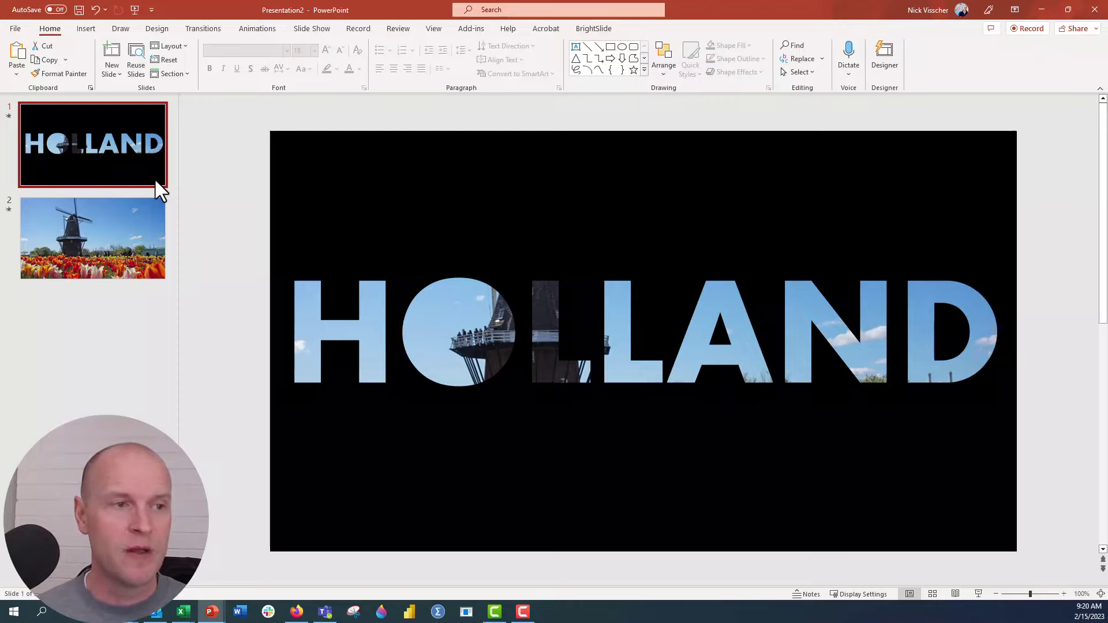
pyautogui.click(978, 592)
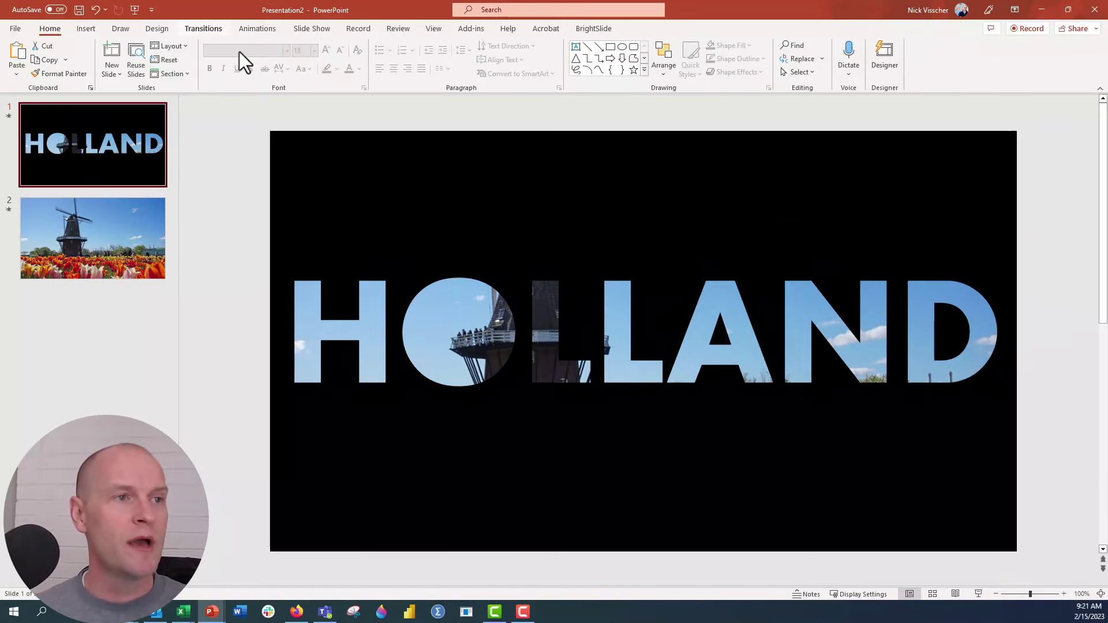
# Step: Raise the HOLLAND slide's Morph transition duration to 07.00 seconds
pyautogui.click(203, 28)
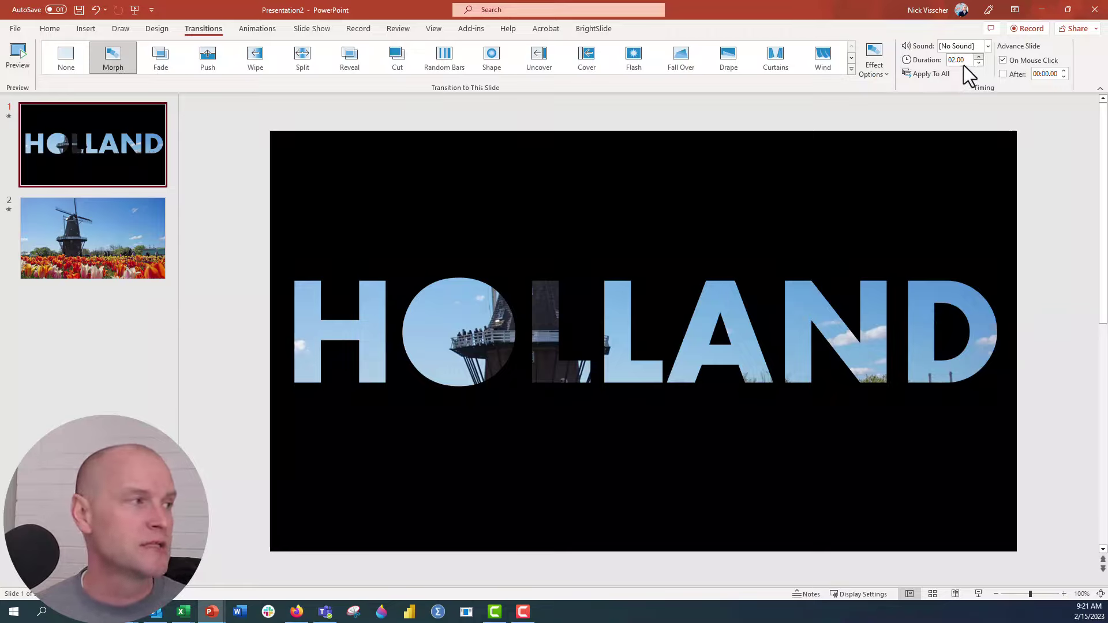
pyautogui.click(978, 58)
pyautogui.click(977, 58)
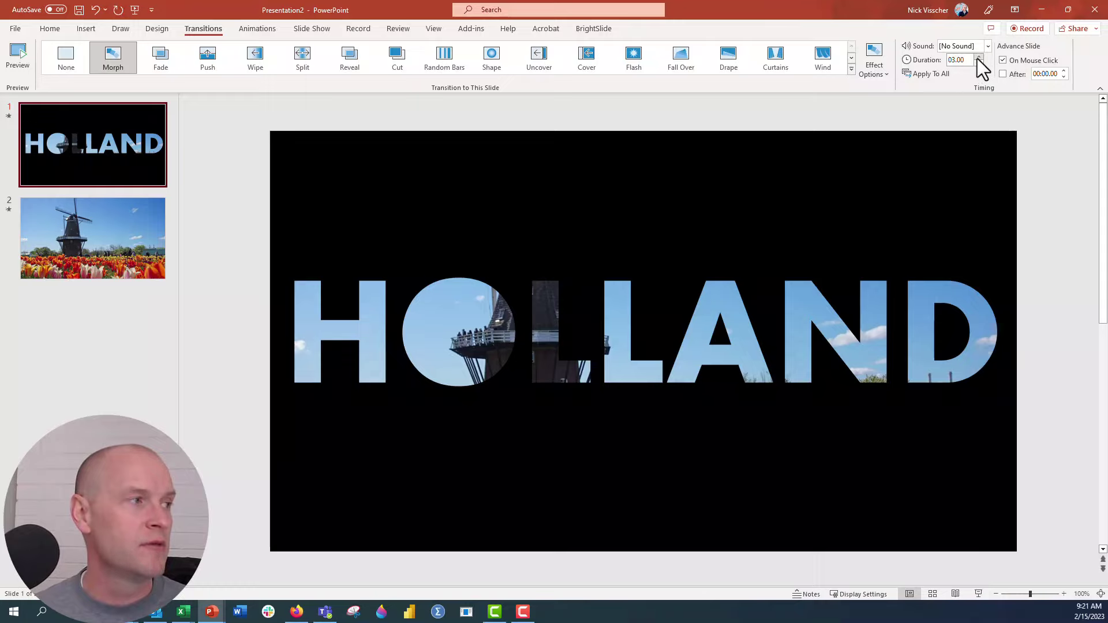
pyautogui.click(977, 58)
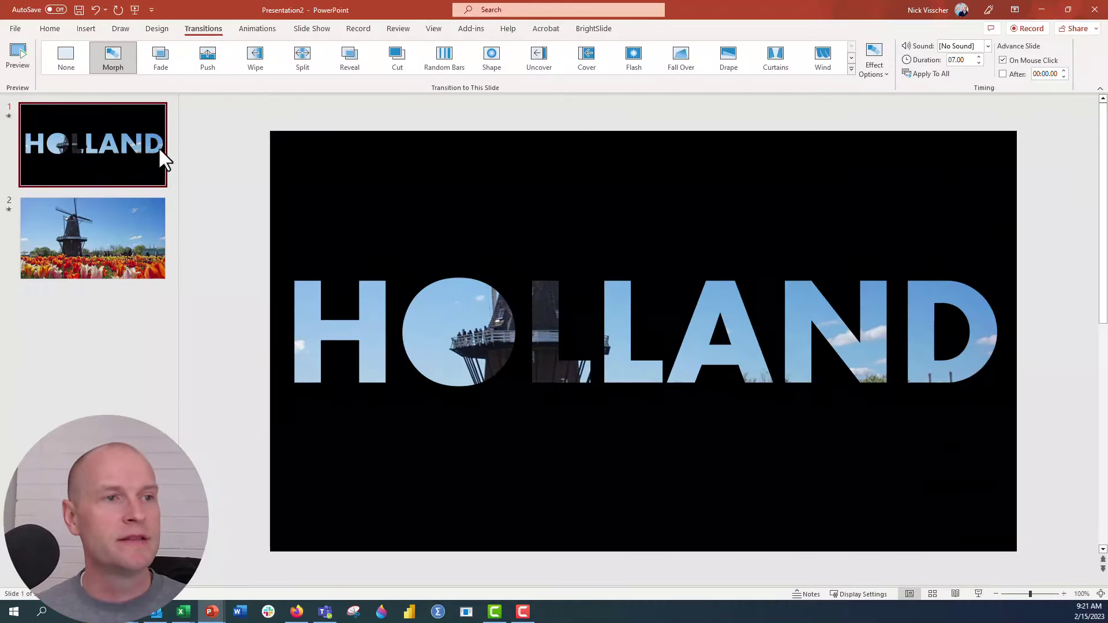
# Step: Set the windmill slide's Morph transition duration to 07.00 seconds as well
pyautogui.click(153, 234)
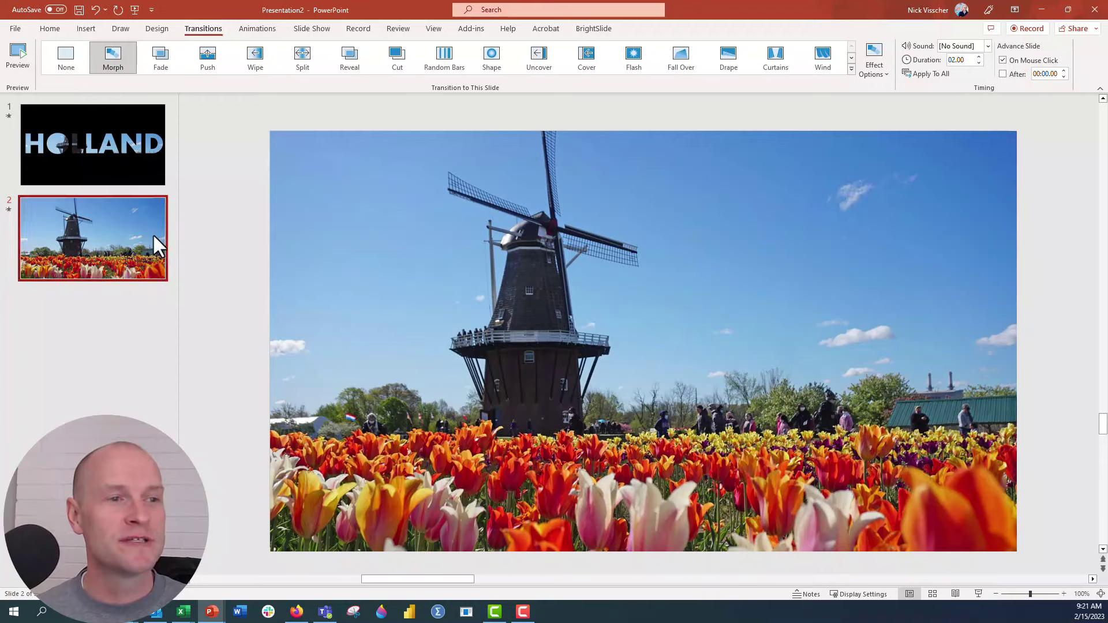
pyautogui.click(966, 60)
pyautogui.click(978, 57)
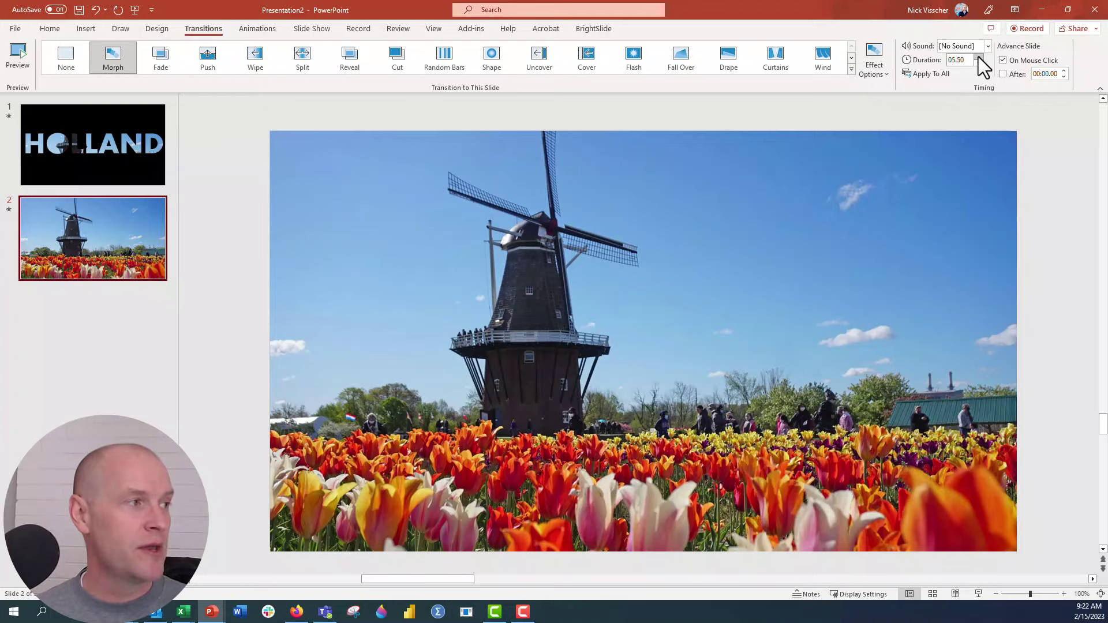
pyautogui.click(978, 57)
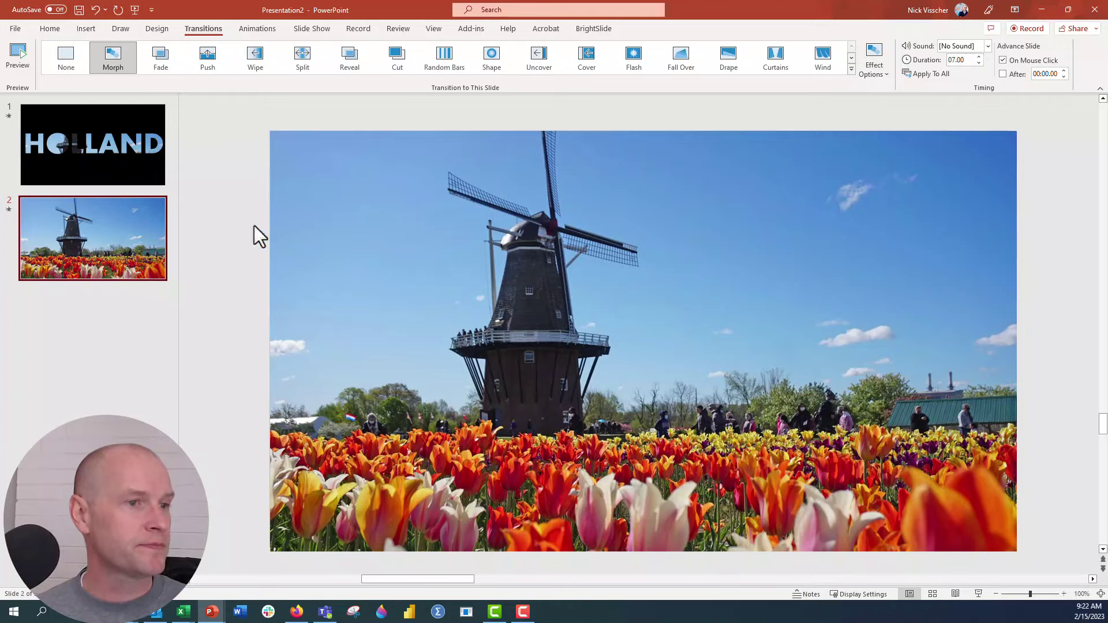
# Step: Select the HOLLAND title slide to start the slide show from
pyautogui.click(103, 177)
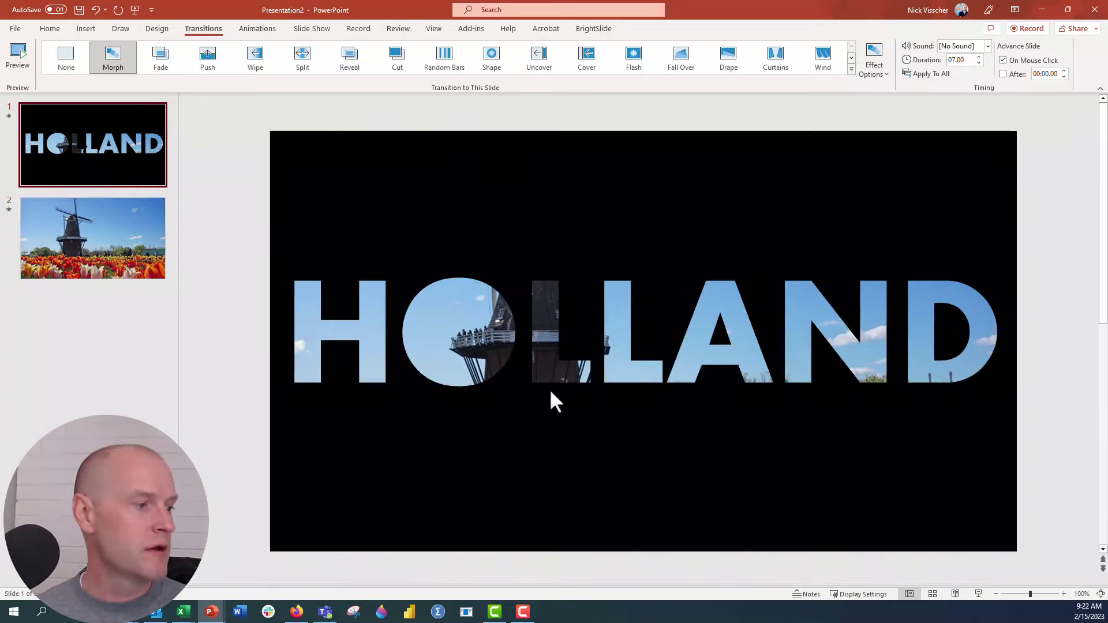